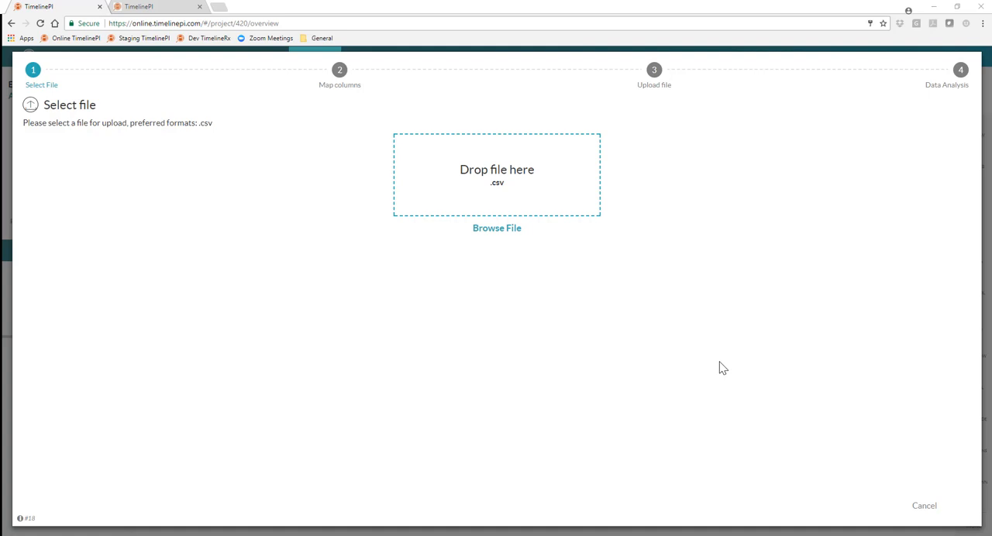
# Load ER_Data_DaysCommentsArrival_EID.csv into the upload wizard to review its column mapping, and cancel the upload
pyautogui.click(497, 230)
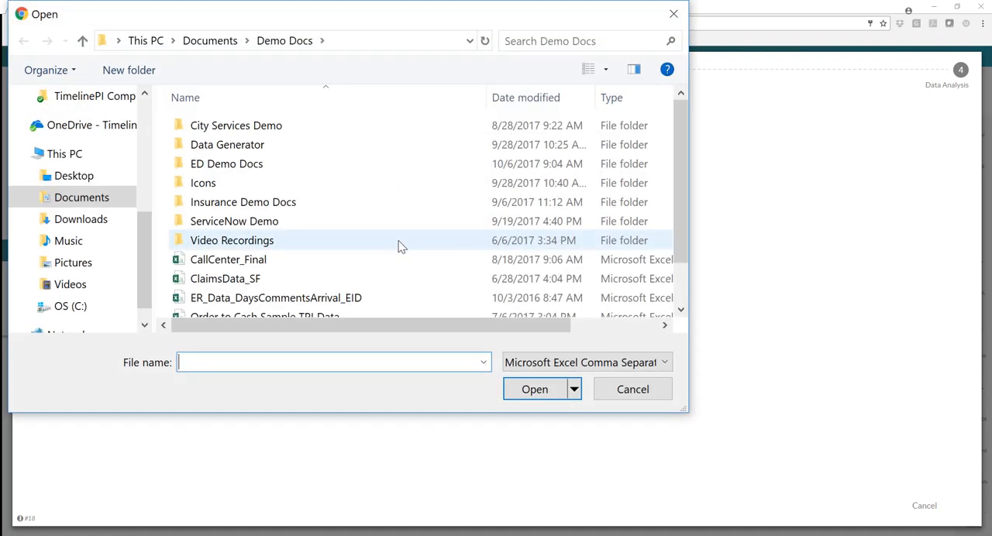
pyautogui.click(348, 300)
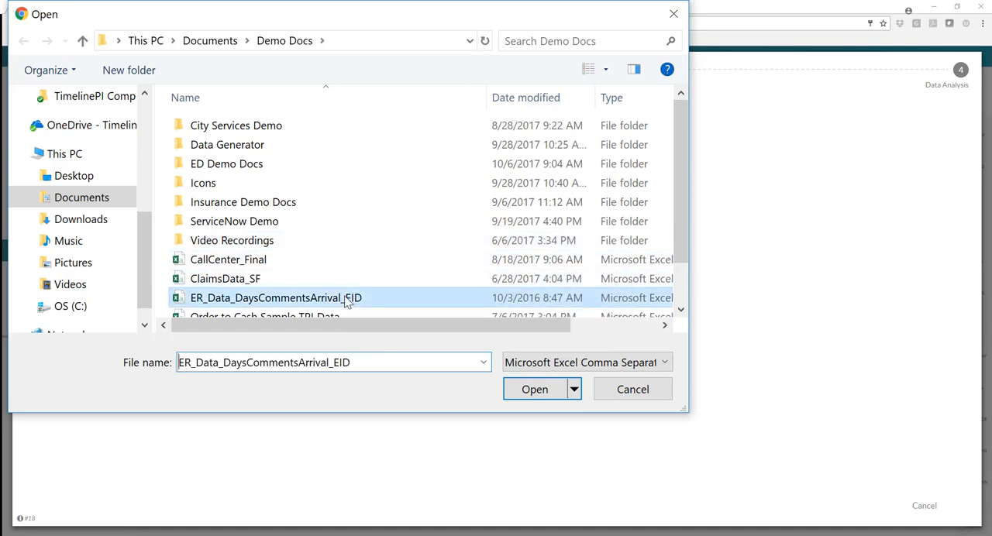
pyautogui.click(525, 392)
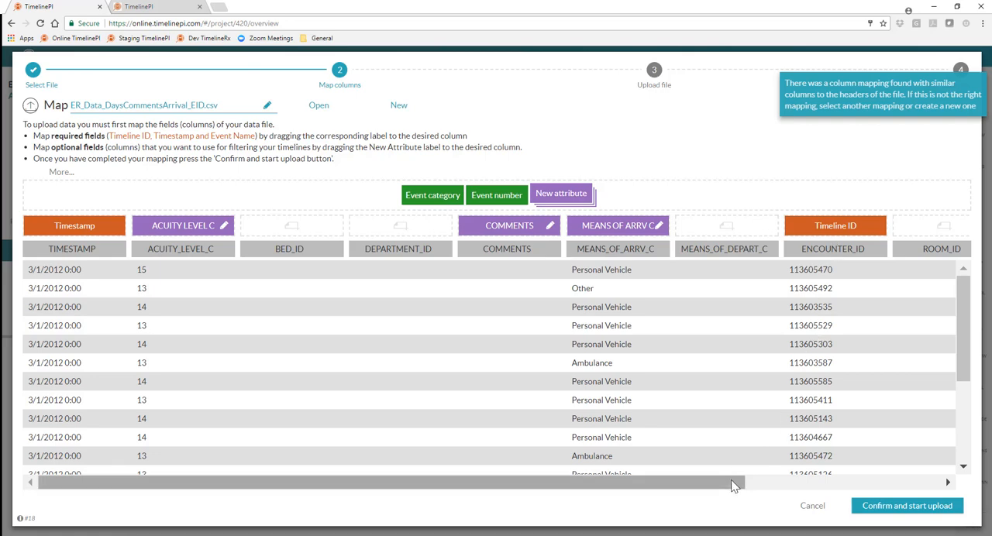
pyautogui.moveTo(737, 482); pyautogui.dragTo(943, 484)
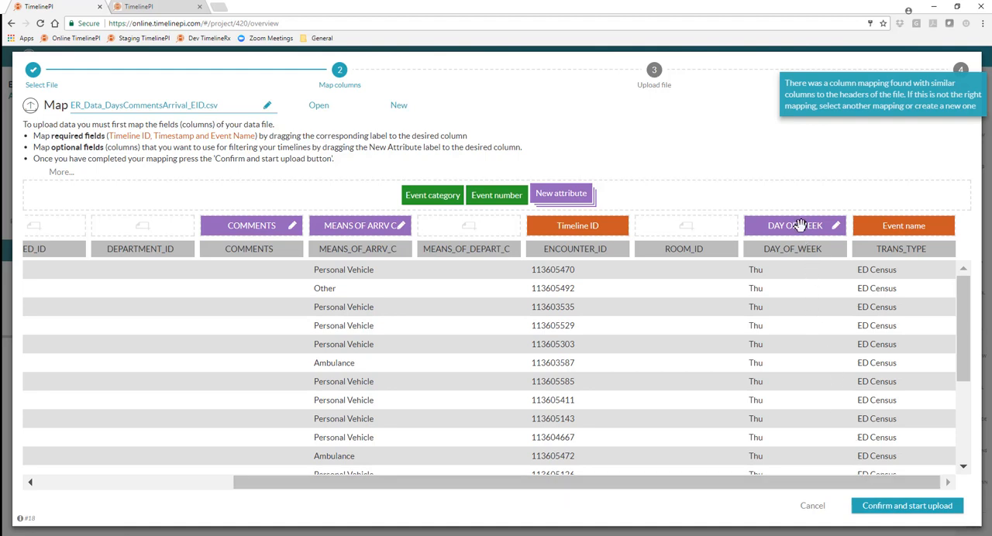
pyautogui.moveTo(742, 482); pyautogui.dragTo(560, 483)
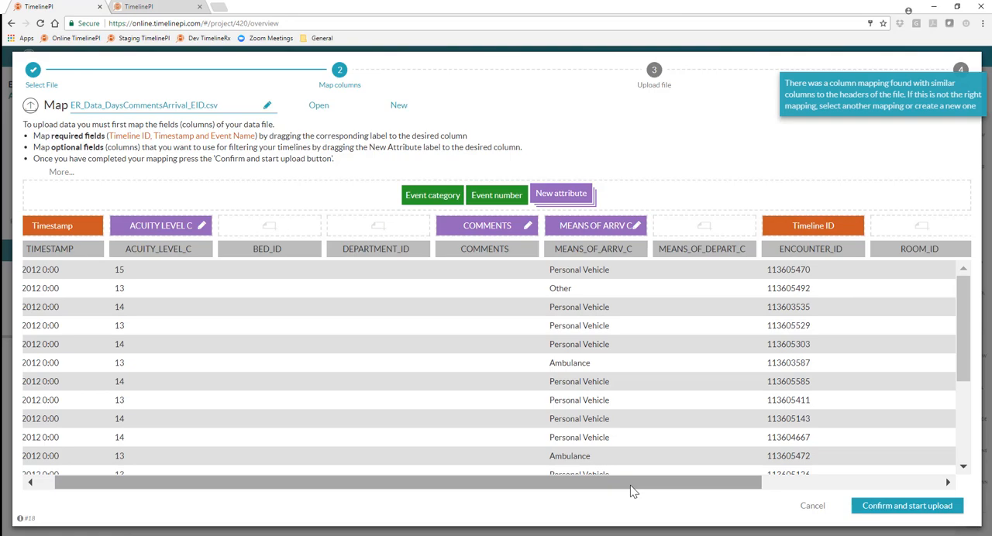
pyautogui.click(815, 507)
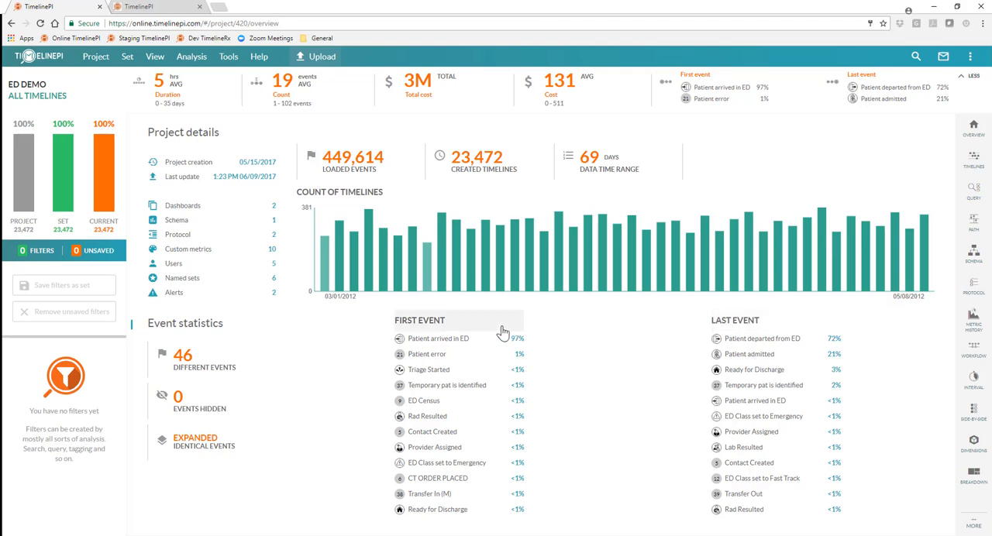
# View the distribution of last events across the project's timelines and close the chart
pyautogui.click(729, 324)
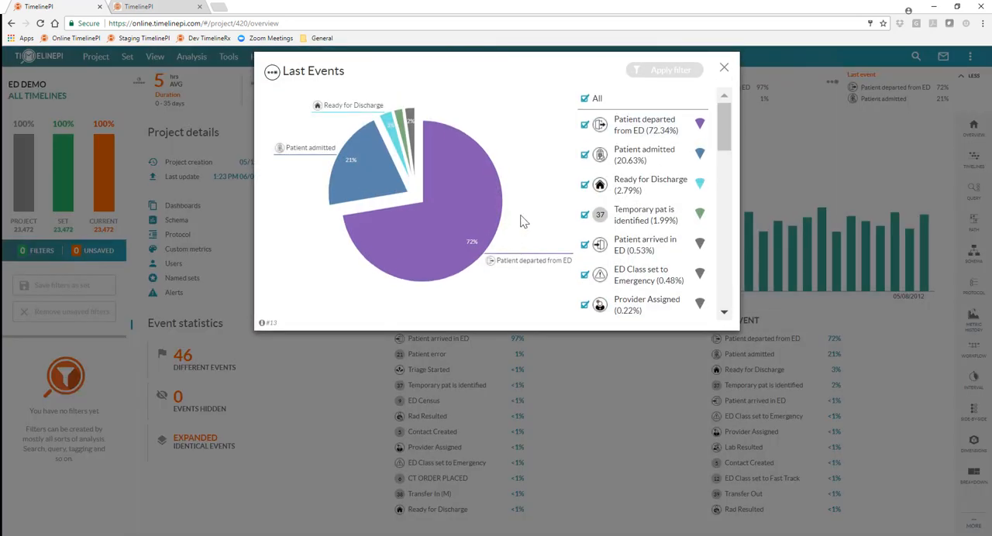
pyautogui.moveTo(724, 115)
pyautogui.mouseDown()
pyautogui.moveTo(721, 288)
pyautogui.moveTo(729, 116)
pyautogui.mouseUp()
pyautogui.click(724, 68)
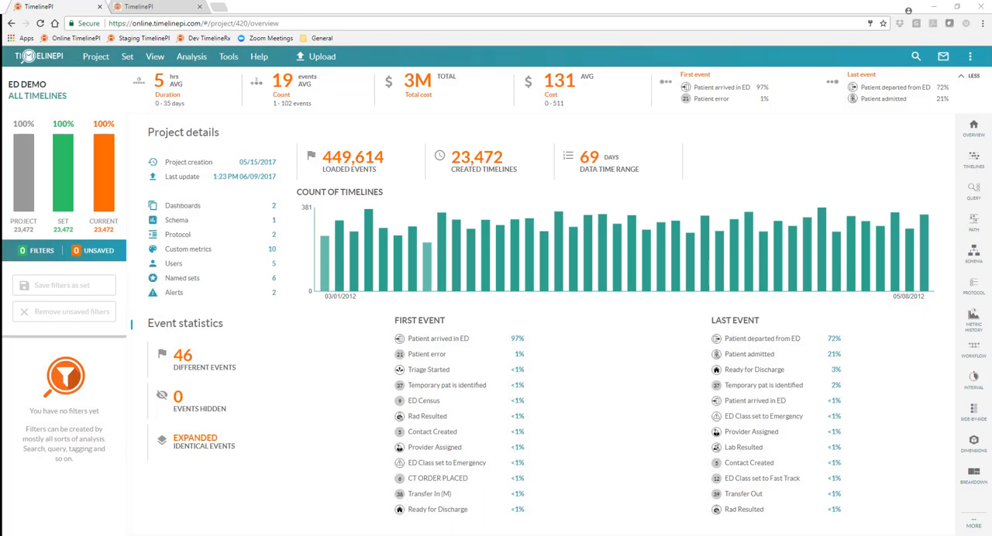
# Create a new schema and initialize it with the default milestones selected
pyautogui.moveTo(924, 344)
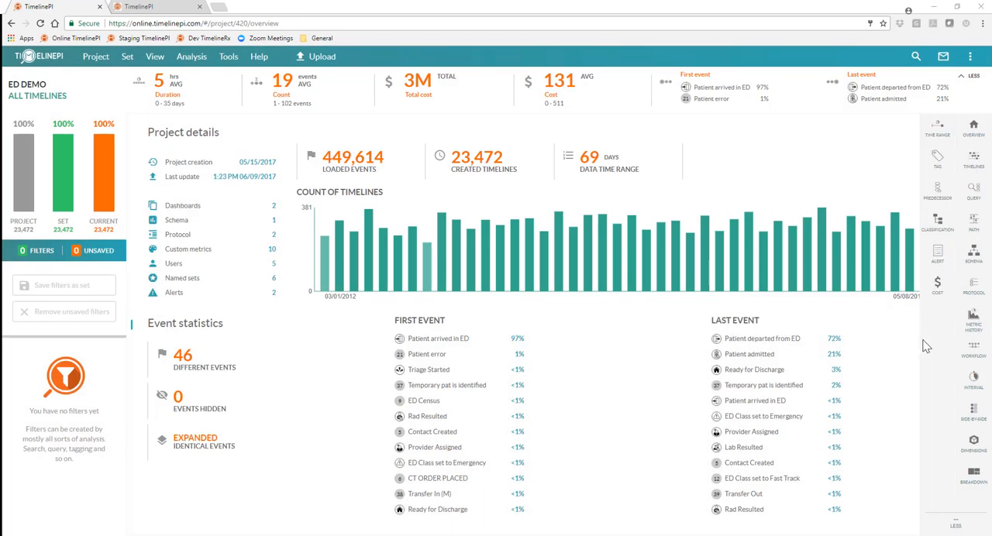
pyautogui.click(973, 254)
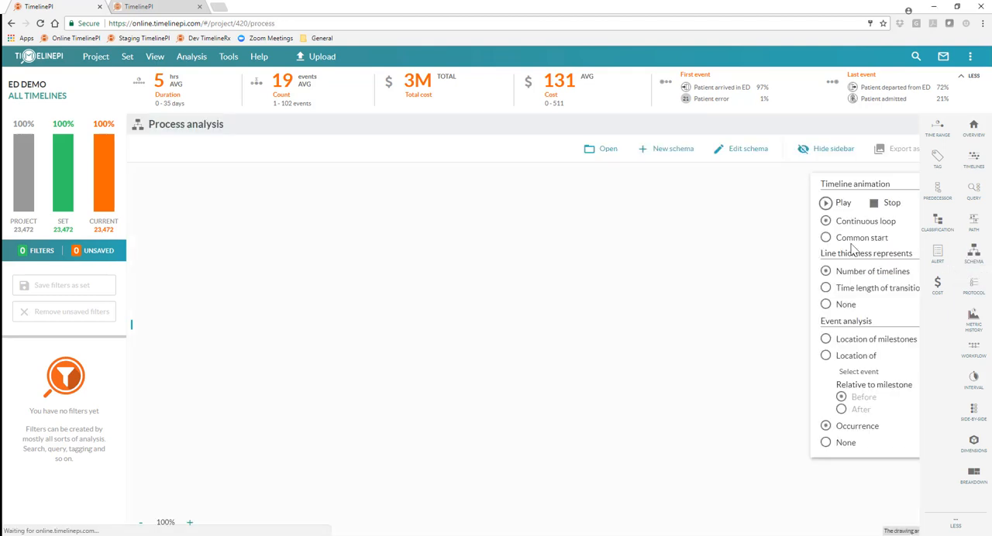
pyautogui.click(671, 150)
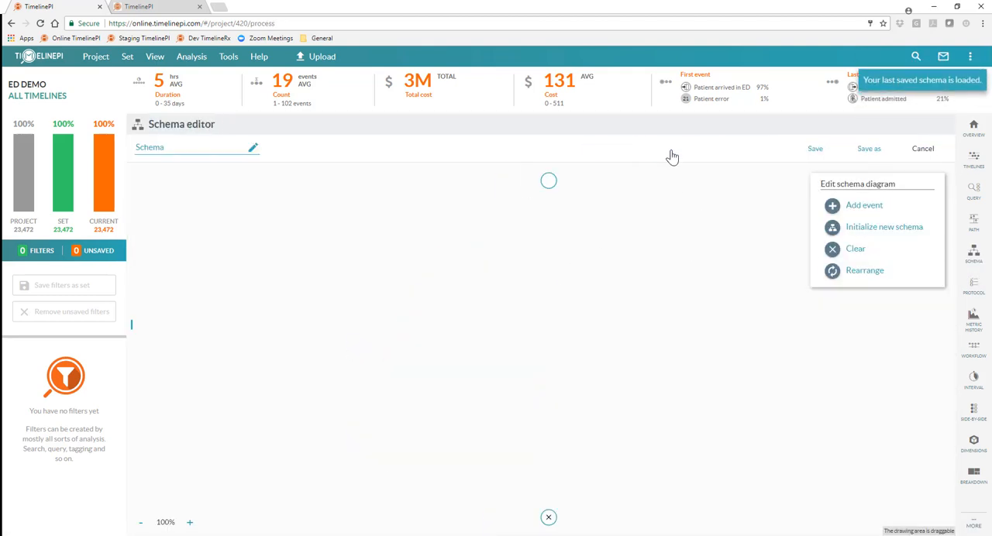
pyautogui.click(863, 234)
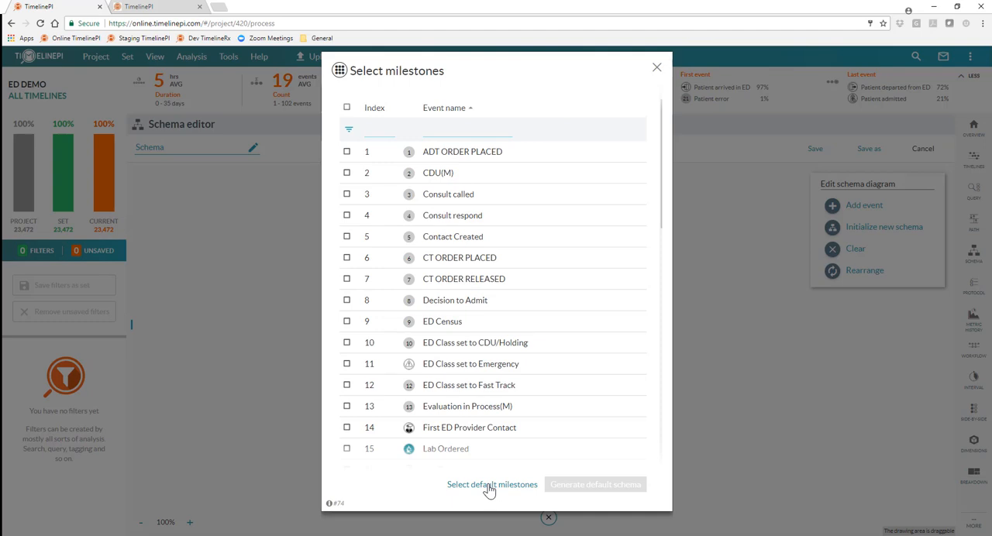
pyautogui.click(489, 487)
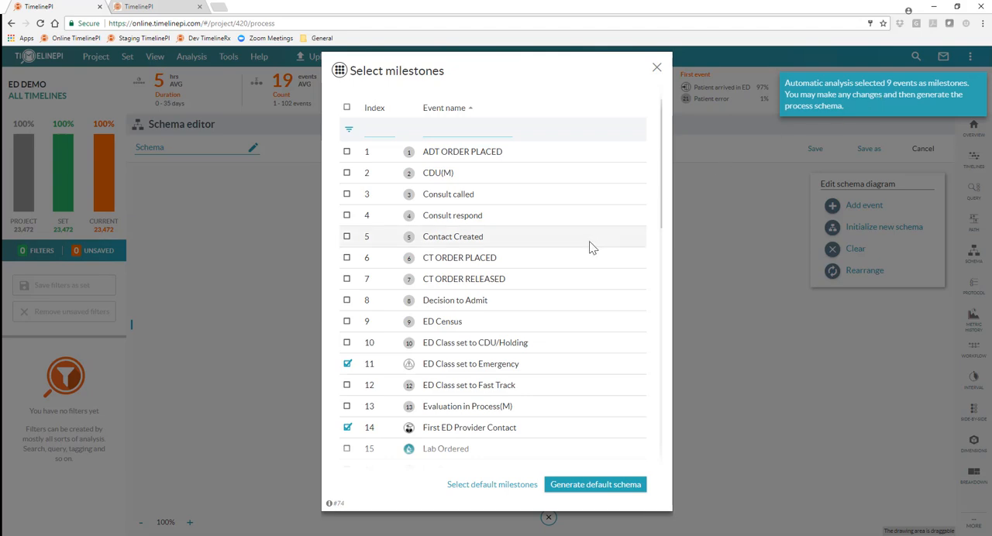
# Add Decision to Admit and Provider Assigned to the milestones and generate the default schema
pyautogui.click(346, 302)
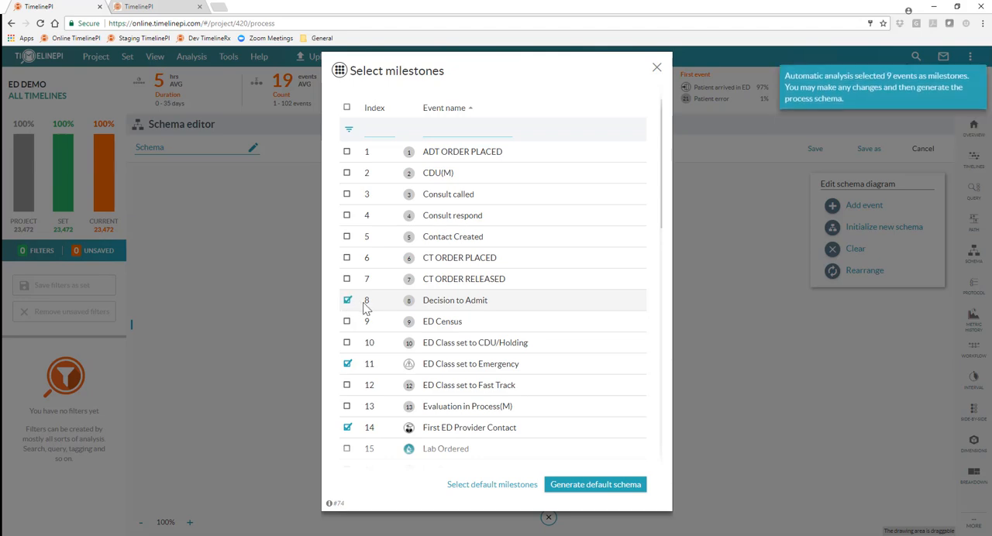
pyautogui.scroll(-4, 380, 317)
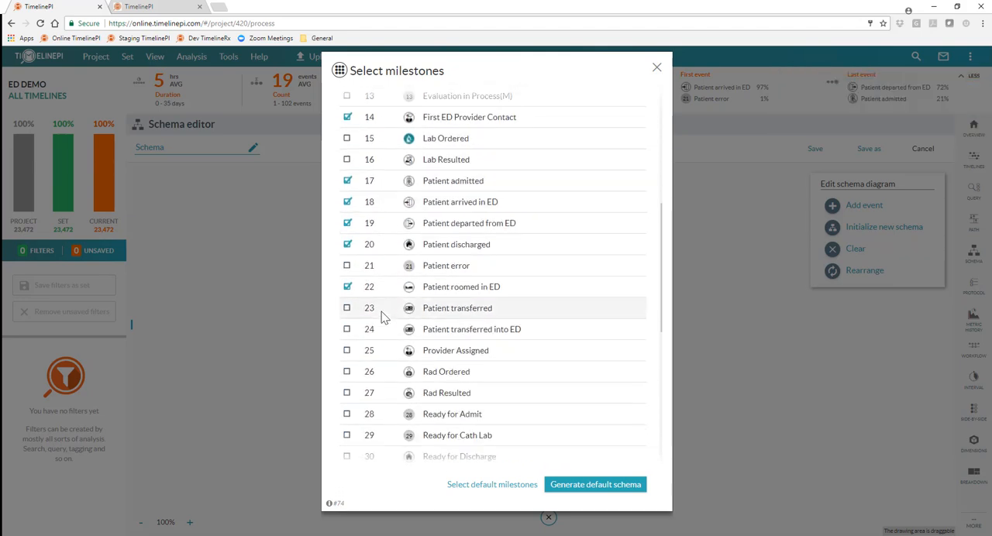
pyautogui.click(354, 353)
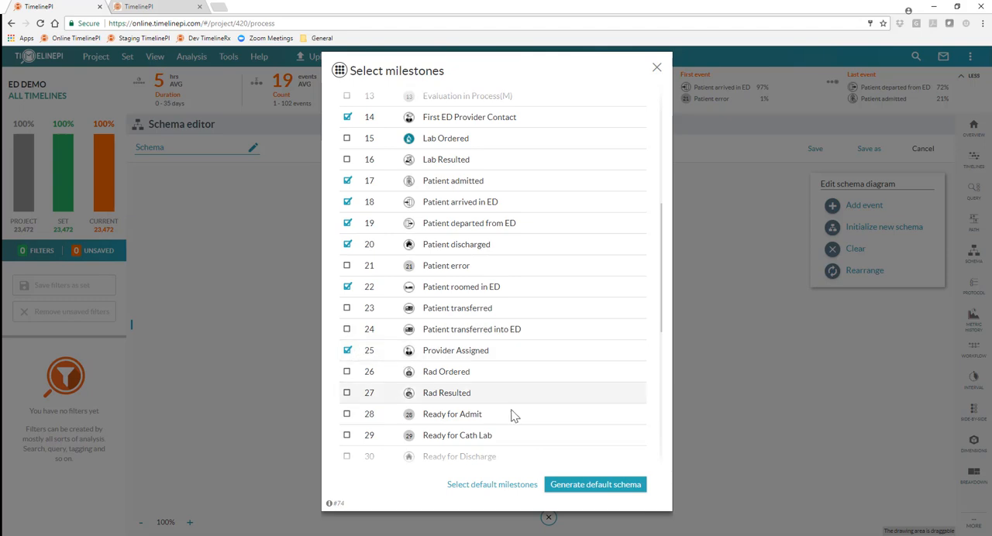
pyautogui.click(587, 486)
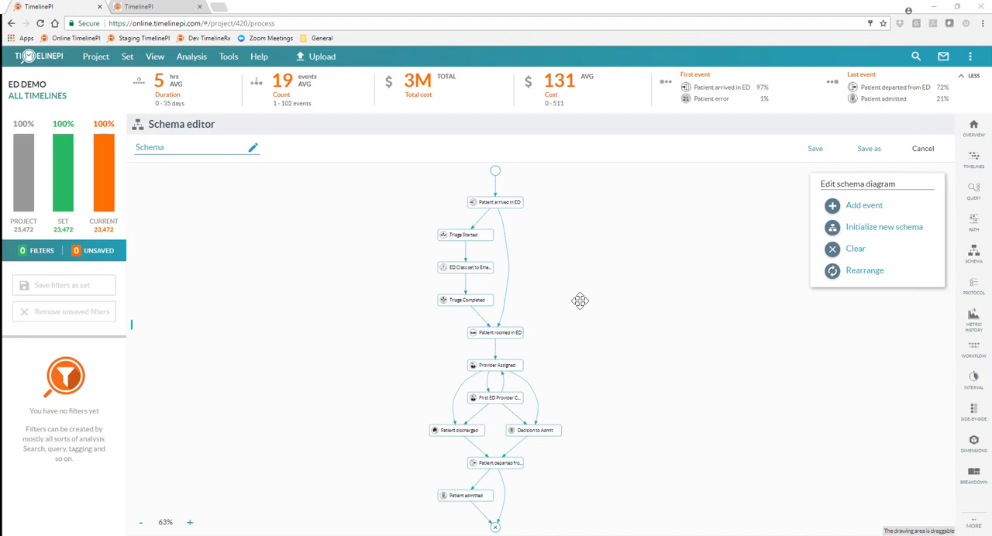
# Look over the generated schema diagram and save it under the name Schema
pyautogui.scroll(1, 579, 299)
pyautogui.scroll(2, 562, 295)
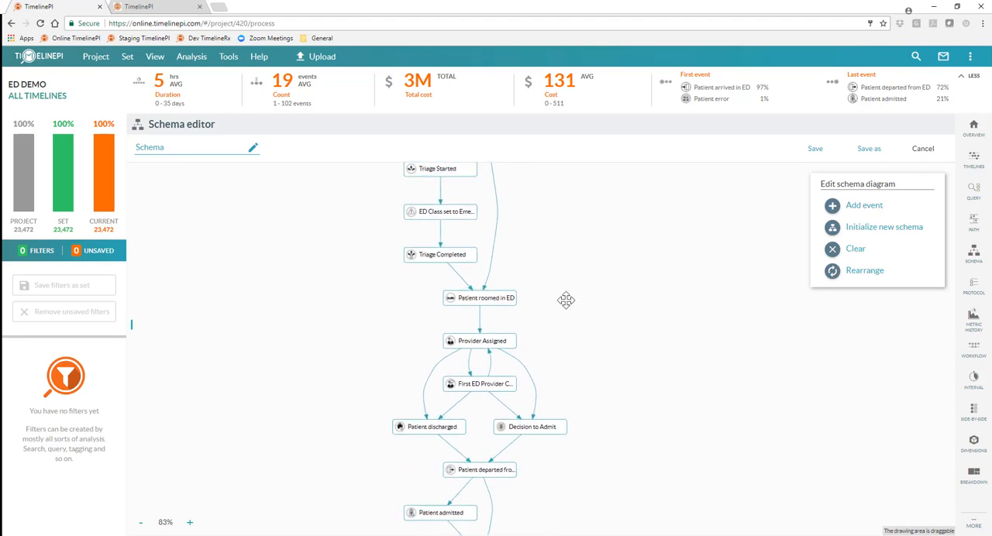
pyautogui.moveTo(566, 300); pyautogui.dragTo(571, 326)
pyautogui.click(814, 148)
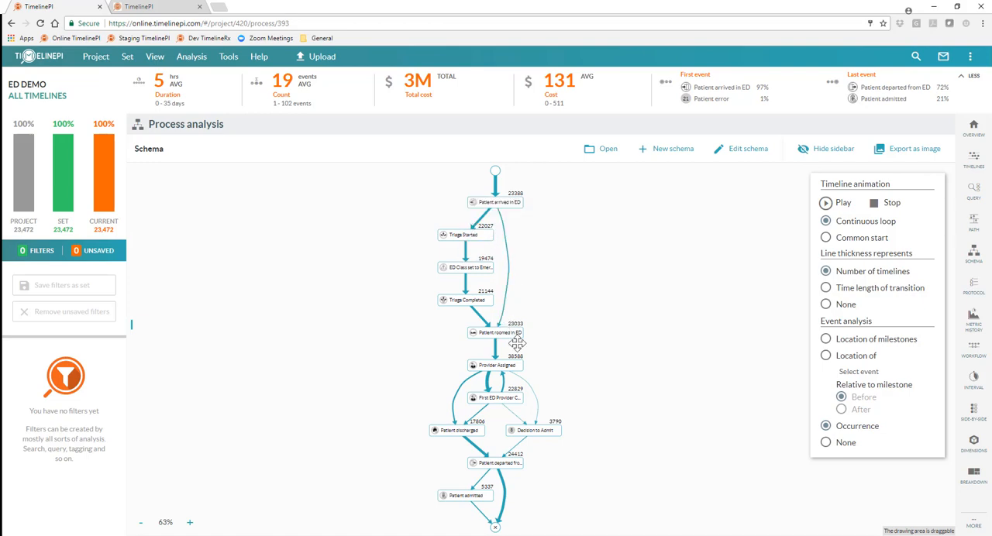
# Make the schema's line thickness represent the time length of transition and inspect the transitions around Decision to Admit
pyautogui.moveTo(481, 226)
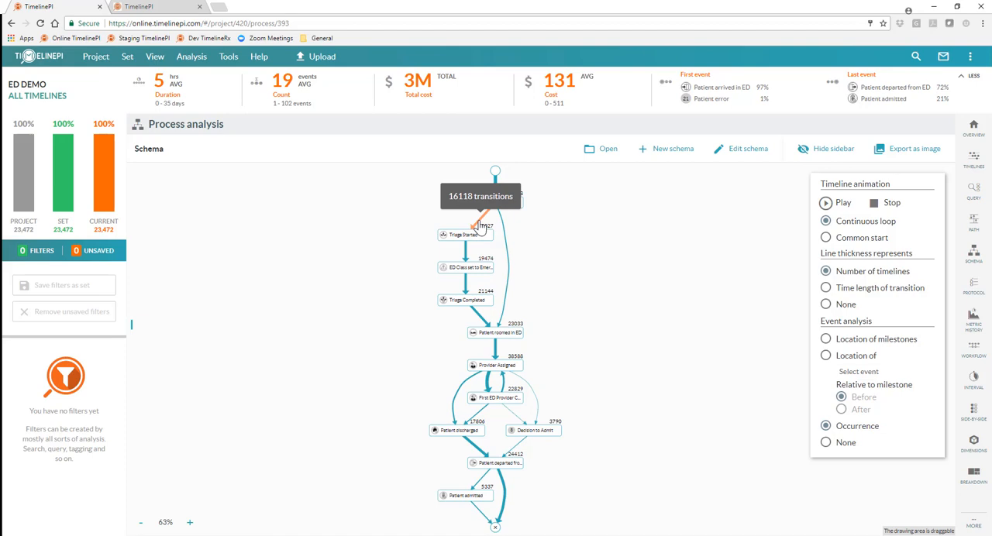
pyautogui.moveTo(508, 308)
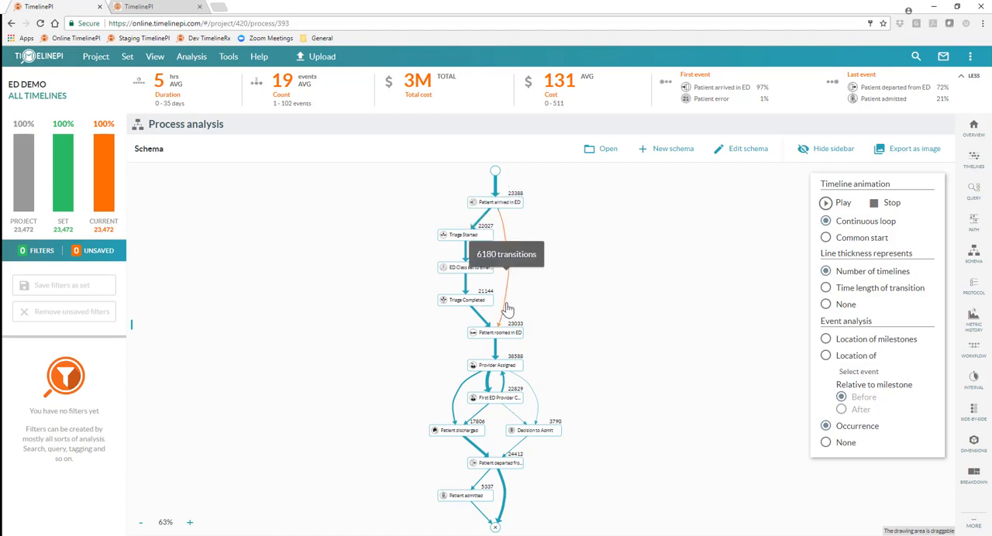
pyautogui.moveTo(488, 382)
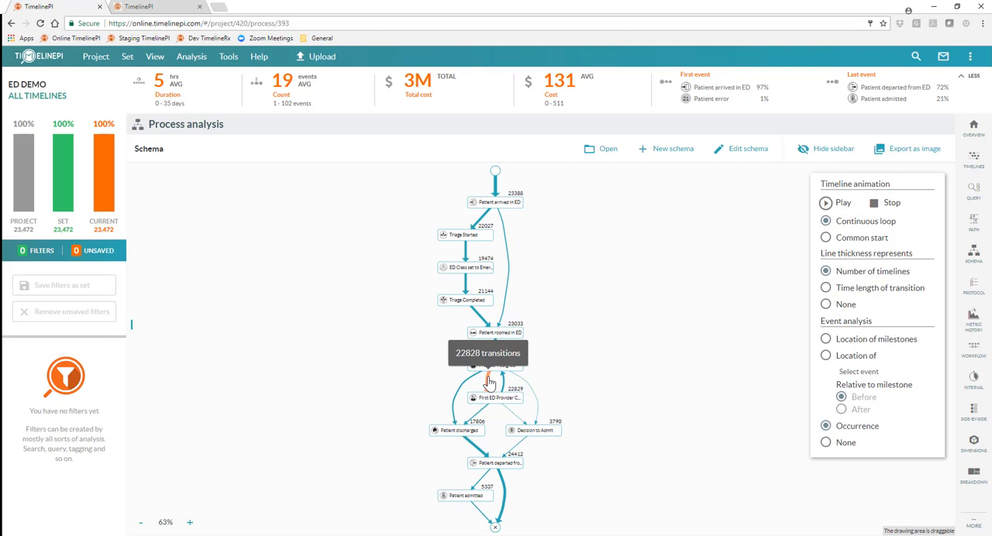
pyautogui.click(826, 289)
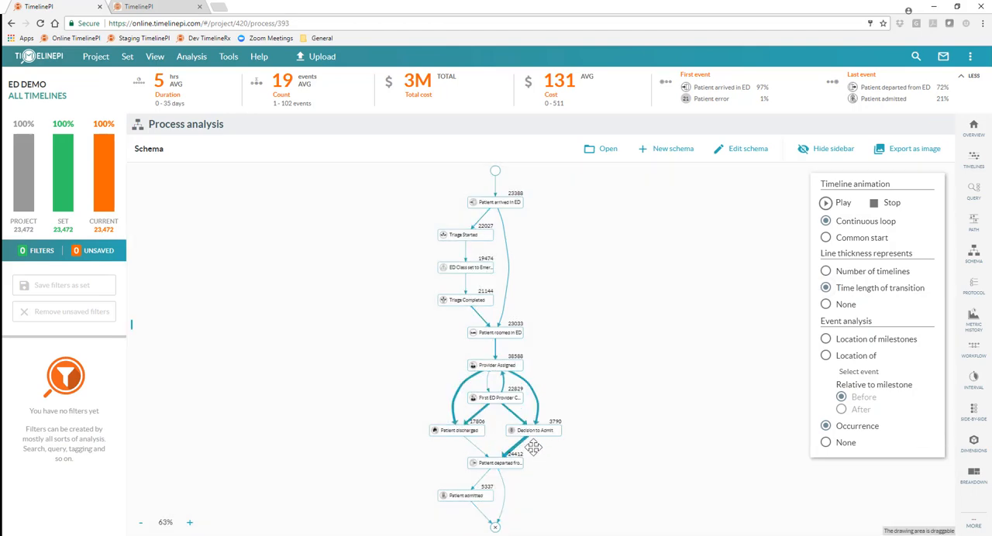
pyautogui.moveTo(524, 451)
pyautogui.moveTo(539, 403)
# Run the timeline animation with a common start and pause it while dots are still moving through the schema
pyautogui.click(826, 239)
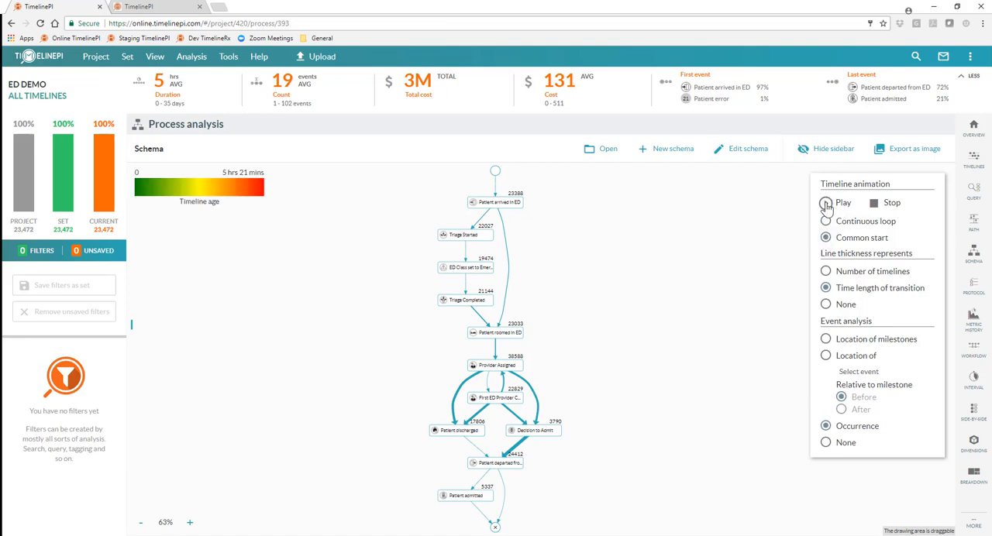
pyautogui.click(826, 203)
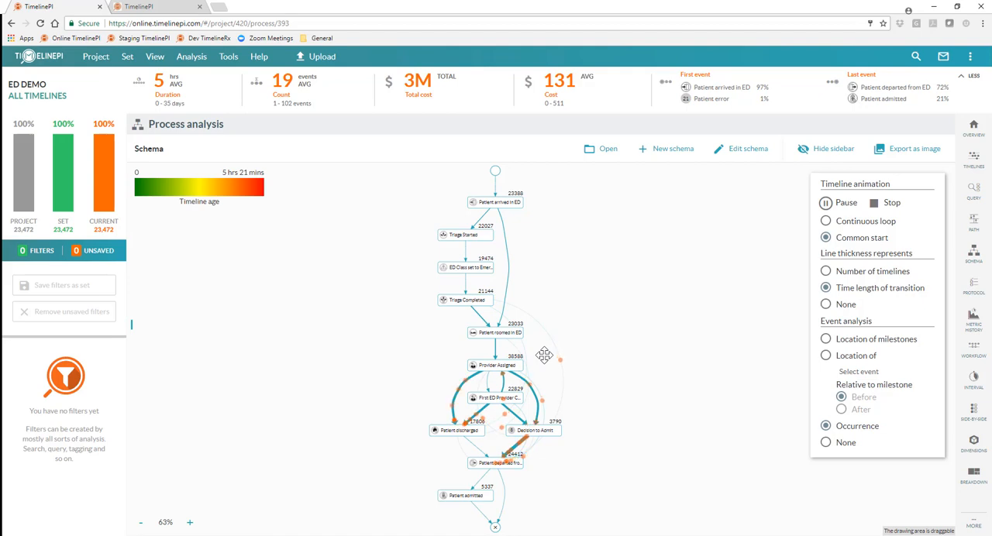
pyautogui.click(825, 203)
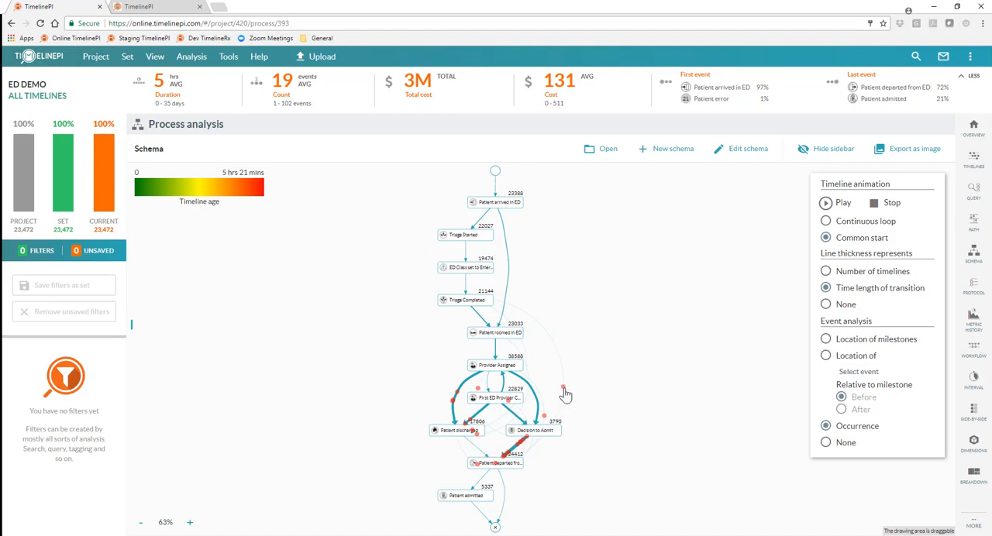
# Open the individual timeline behind the outermost red dot beside the schema, review its sequence of events, and close it
pyautogui.moveTo(563, 390)
pyautogui.click(564, 390)
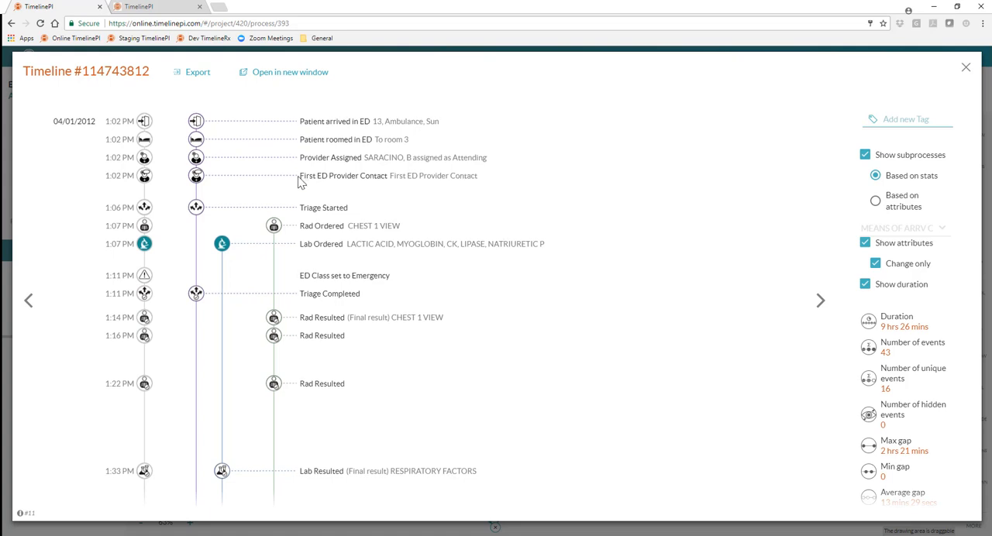
pyautogui.scroll(-3, 299, 186)
pyautogui.scroll(3, 298, 186)
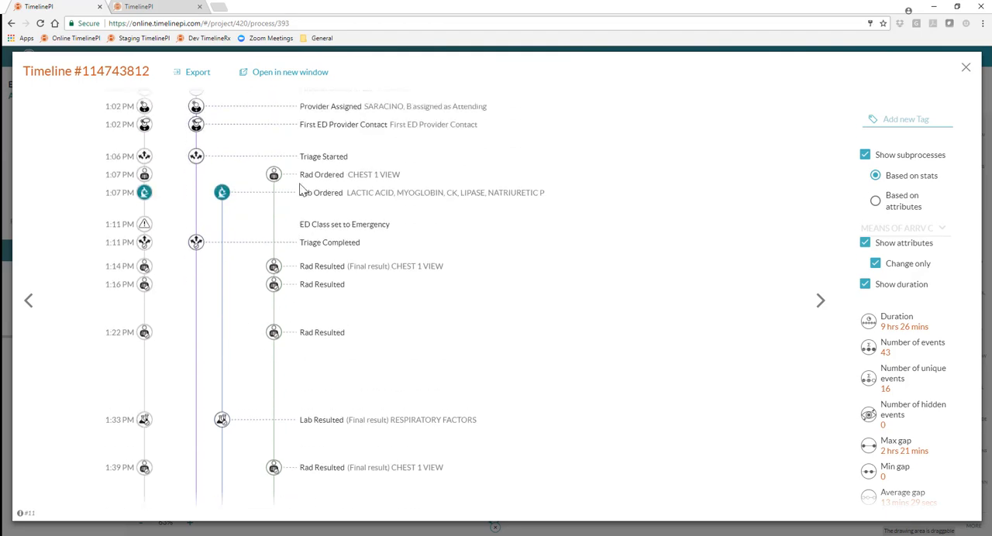
pyautogui.scroll(-8, 291, 197)
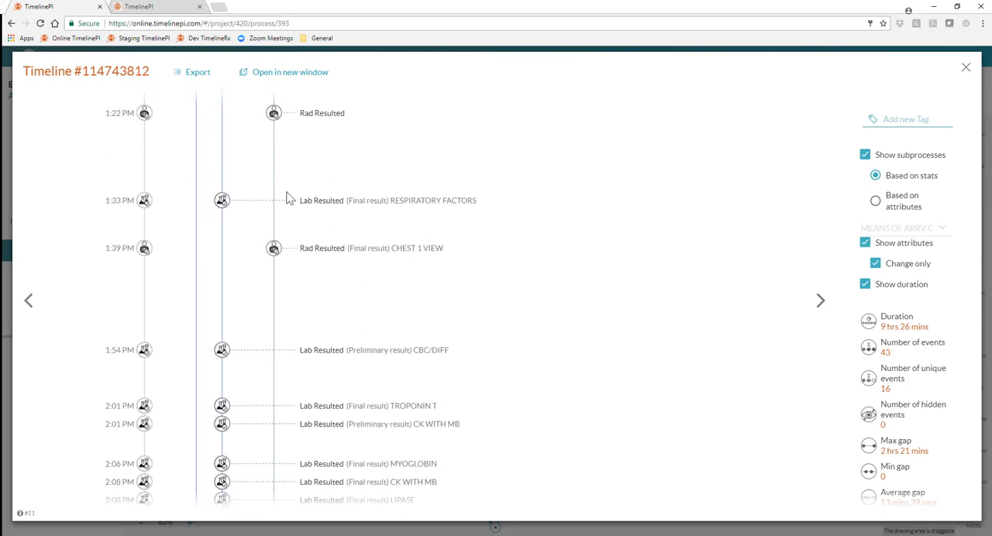
pyautogui.scroll(-3, 288, 195)
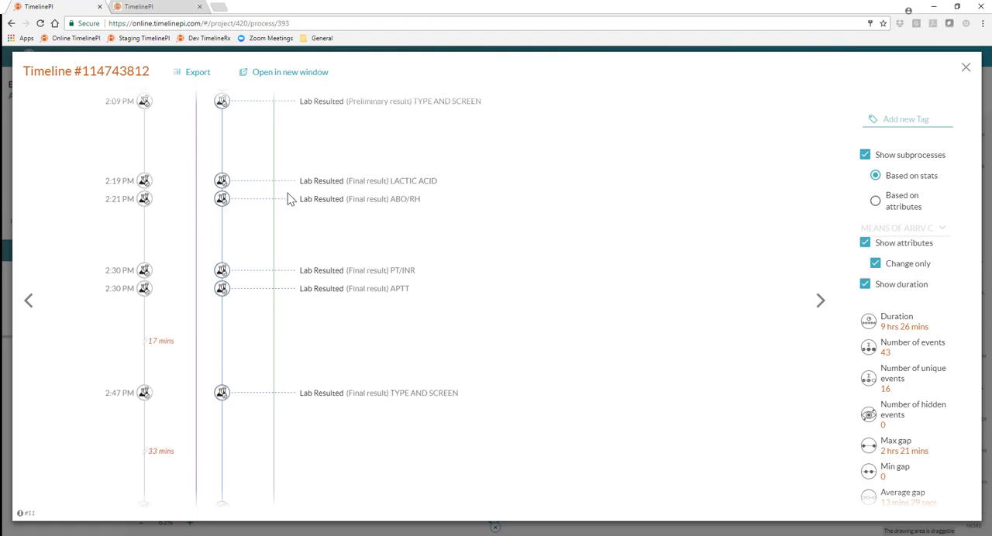
pyautogui.scroll(8, 287, 195)
pyautogui.scroll(3, 314, 203)
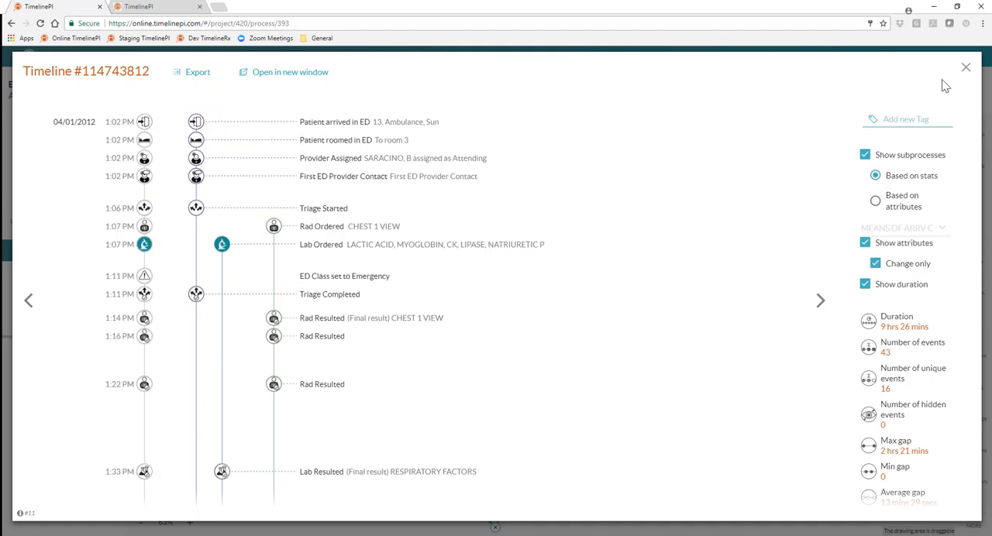
pyautogui.click(966, 67)
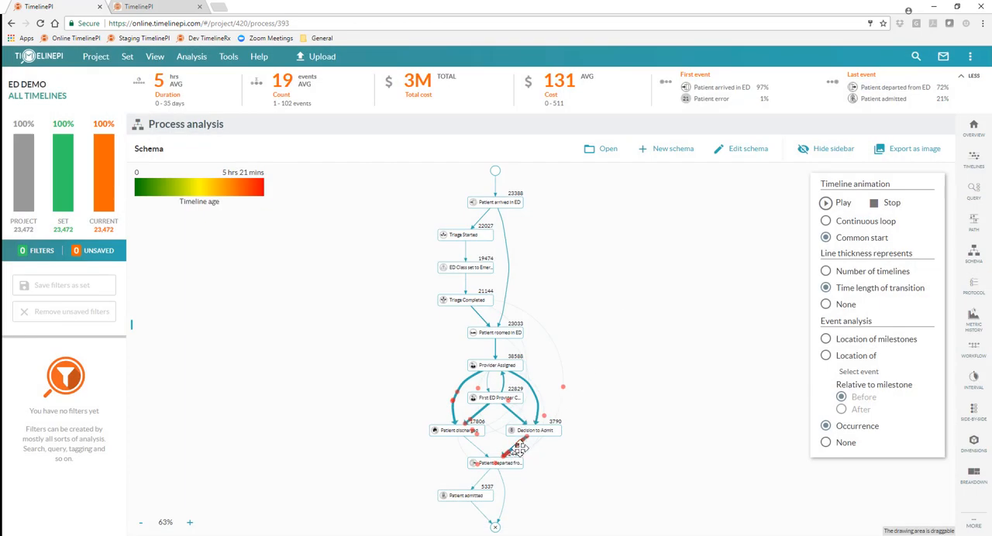
# Run the timeline animation as a continuous loop and pause it
pyautogui.click(826, 221)
pyautogui.click(826, 202)
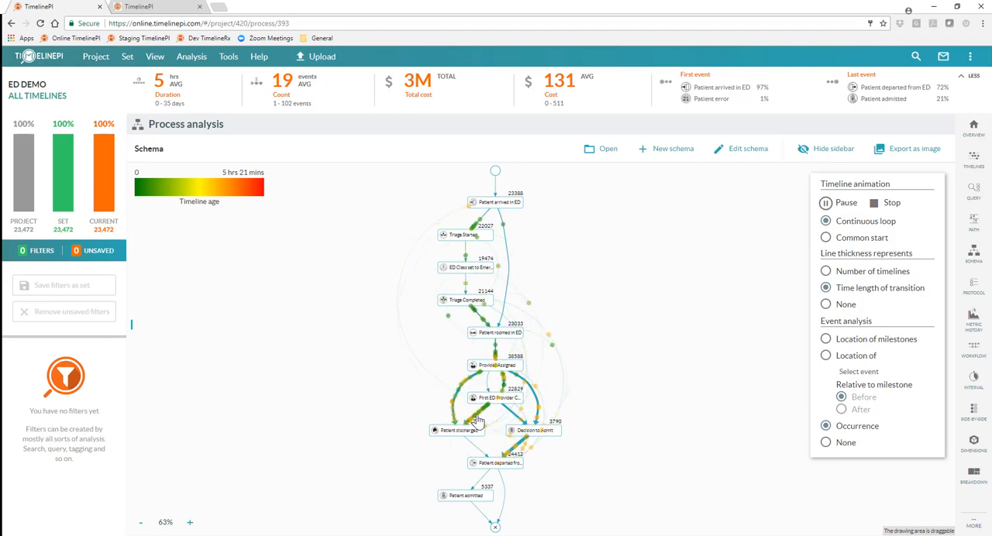
pyautogui.moveTo(478, 422)
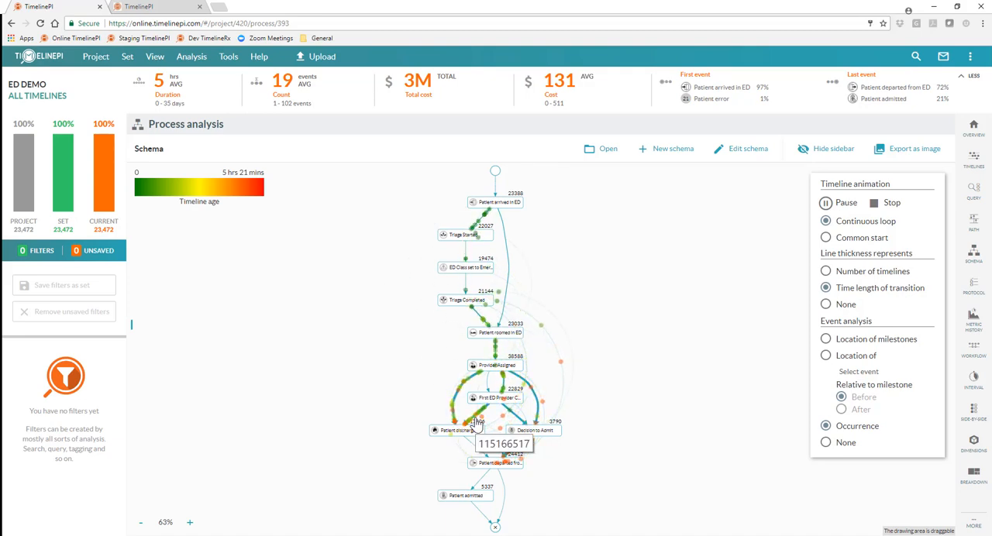
pyautogui.click(825, 203)
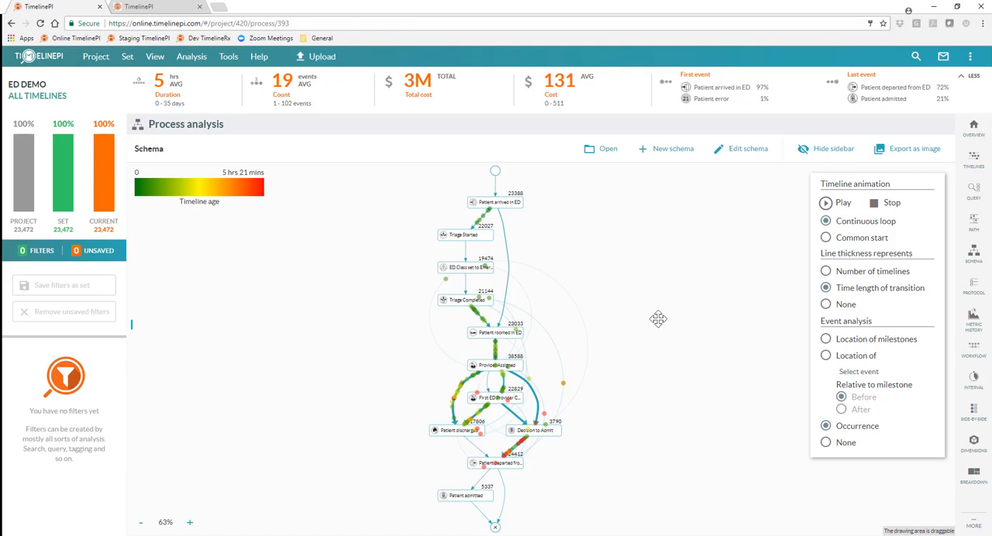
# Open the cost analysis and review the fixed cost options defined for the Patient transferred event, closing the definition without saving
pyautogui.moveTo(950, 236)
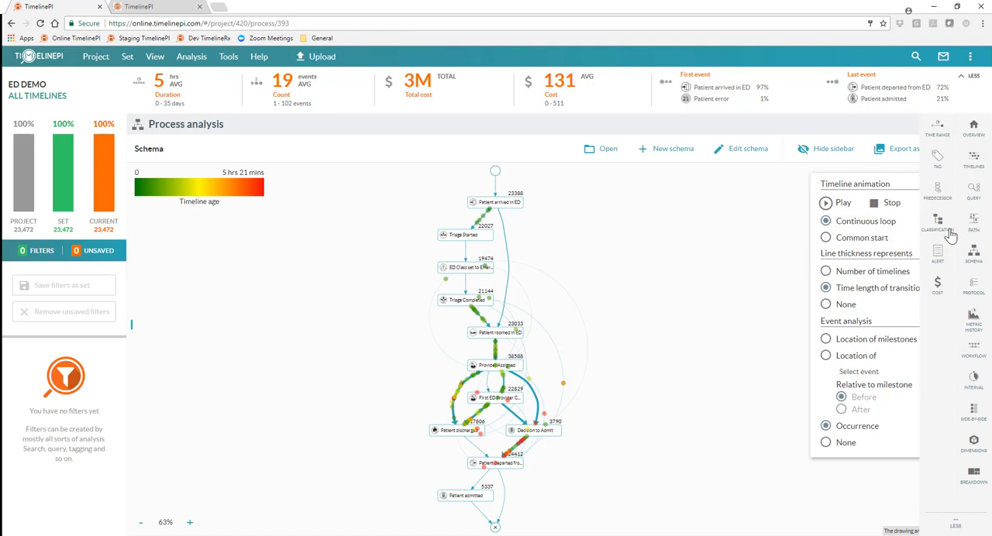
pyautogui.click(938, 285)
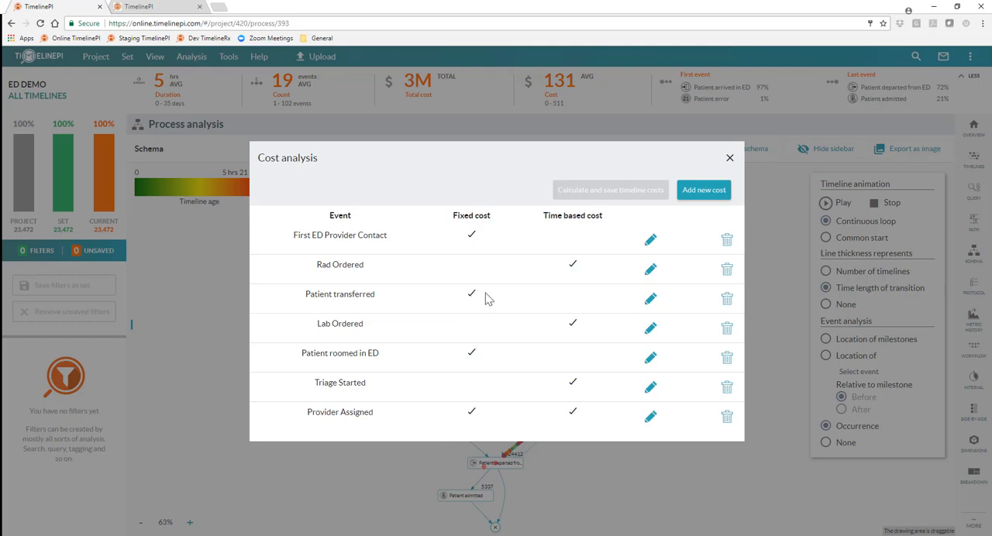
pyautogui.click(650, 302)
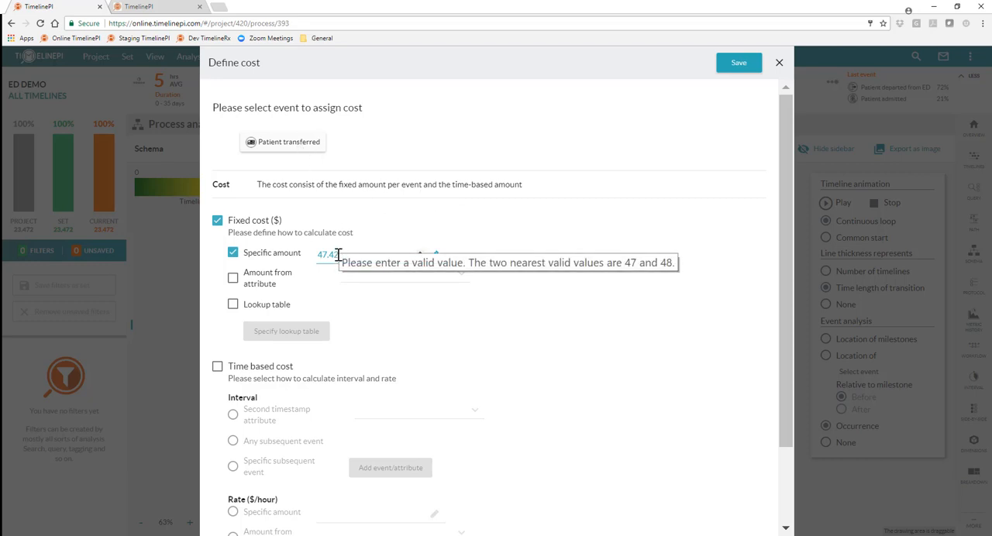
pyautogui.click(232, 281)
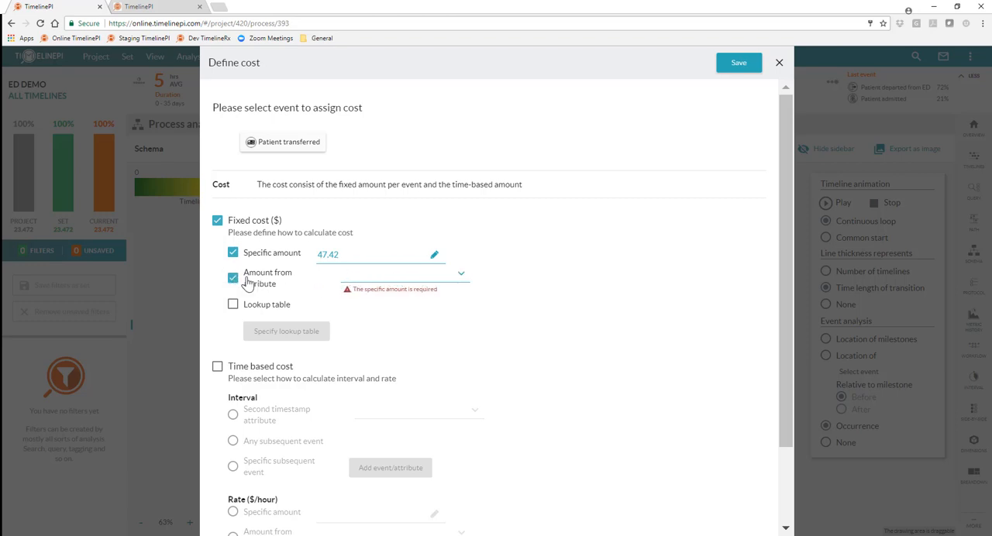
pyautogui.click(233, 281)
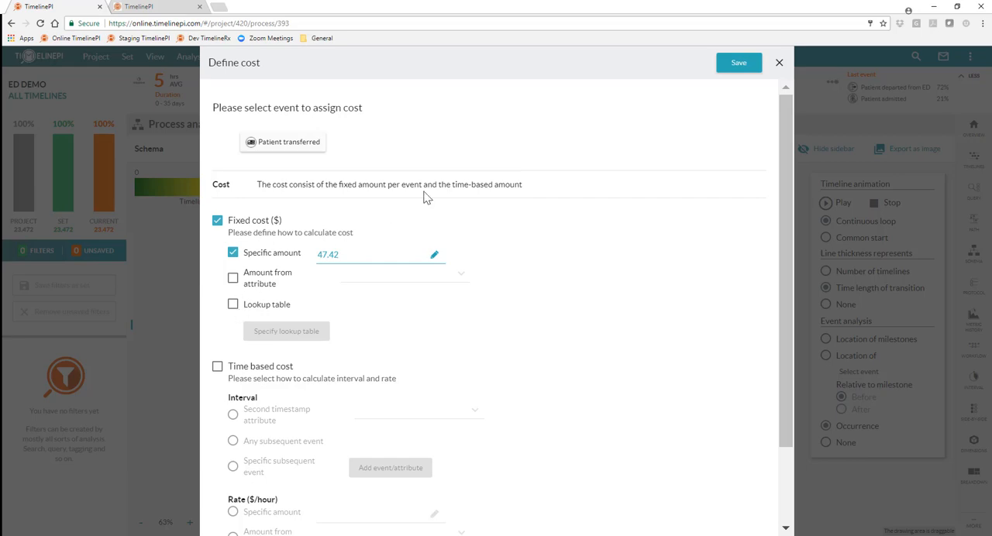
pyautogui.click(779, 63)
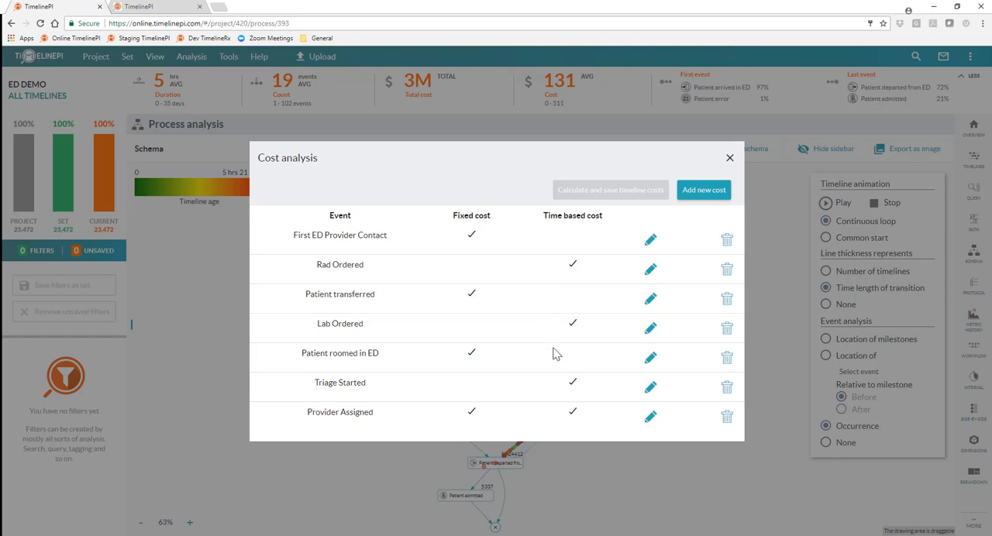
# Open the cost definition of Triage Started and check which subsequent event is selected for its time-based interval
pyautogui.click(650, 388)
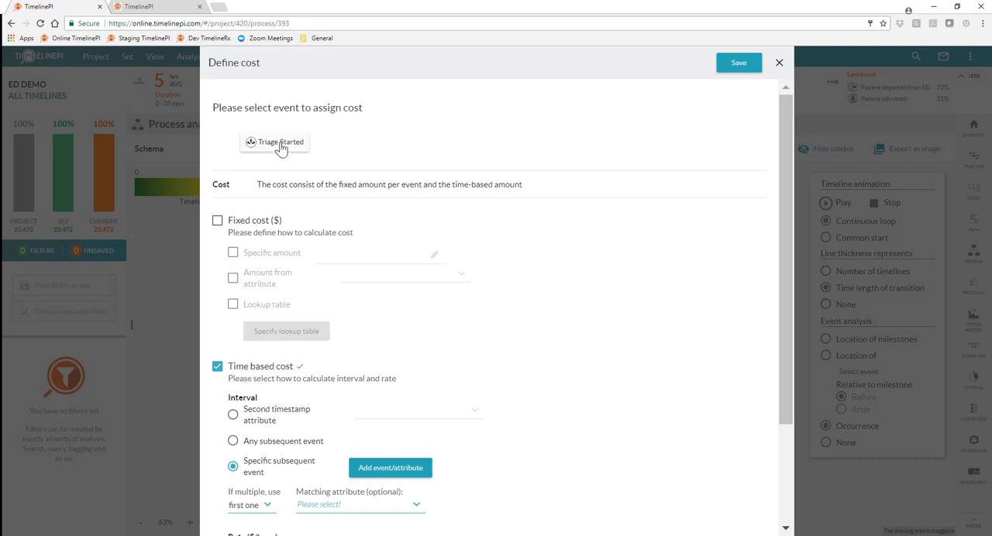
pyautogui.scroll(-2, 275, 355)
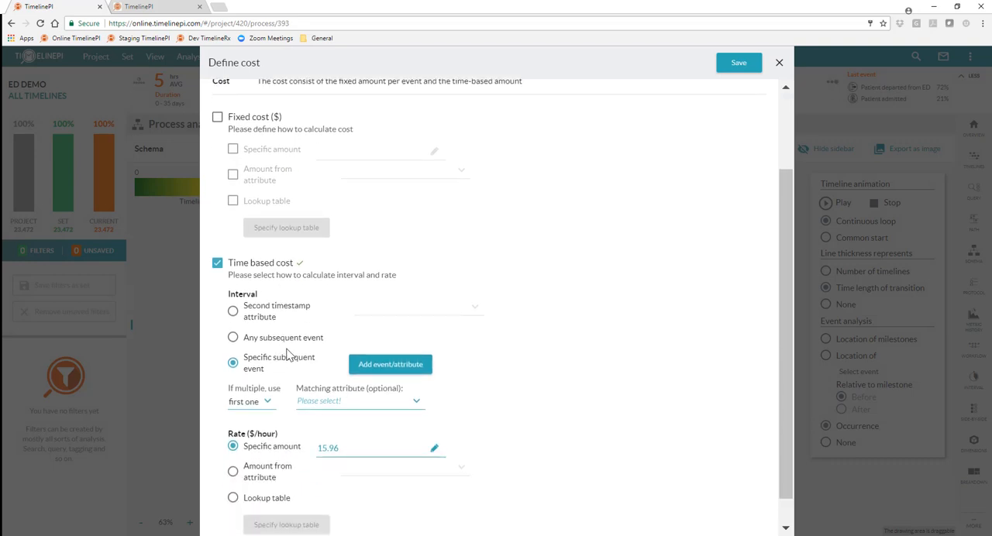
pyautogui.scroll(-1, 285, 353)
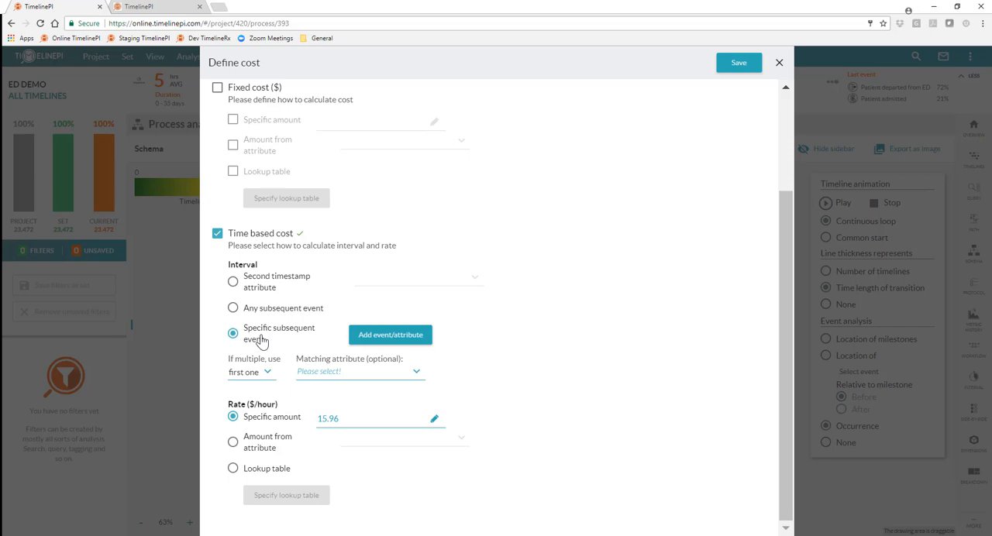
pyautogui.click(399, 338)
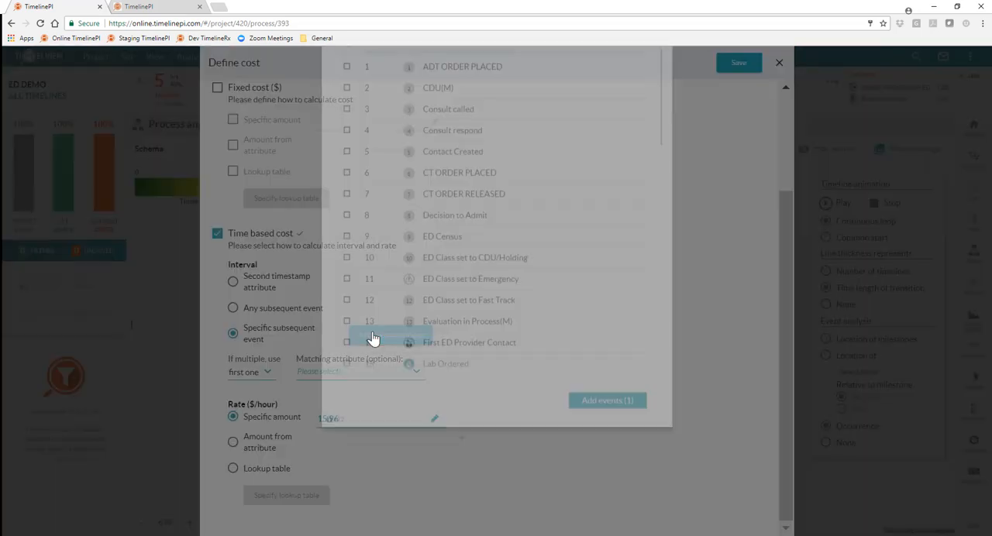
pyautogui.scroll(-7, 401, 320)
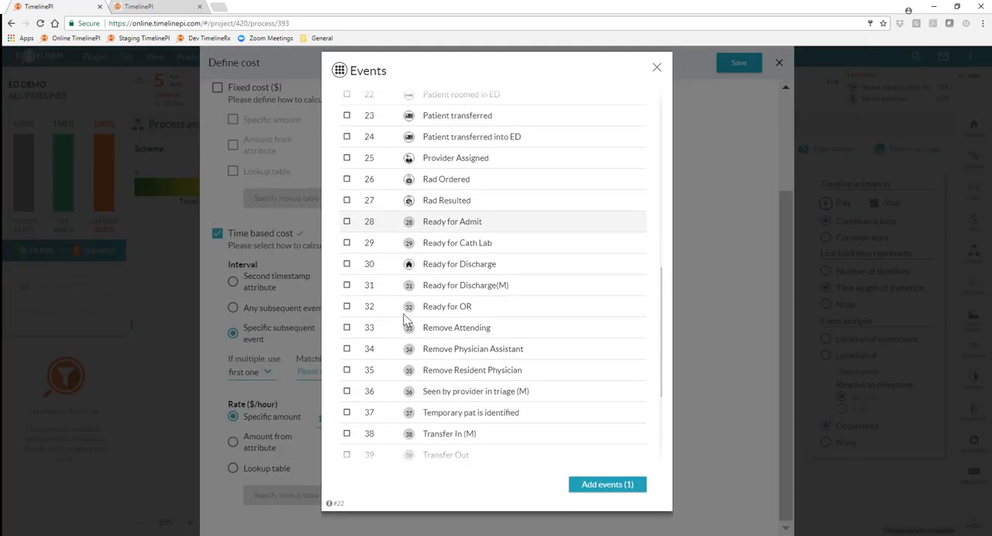
pyautogui.scroll(-1, 403, 320)
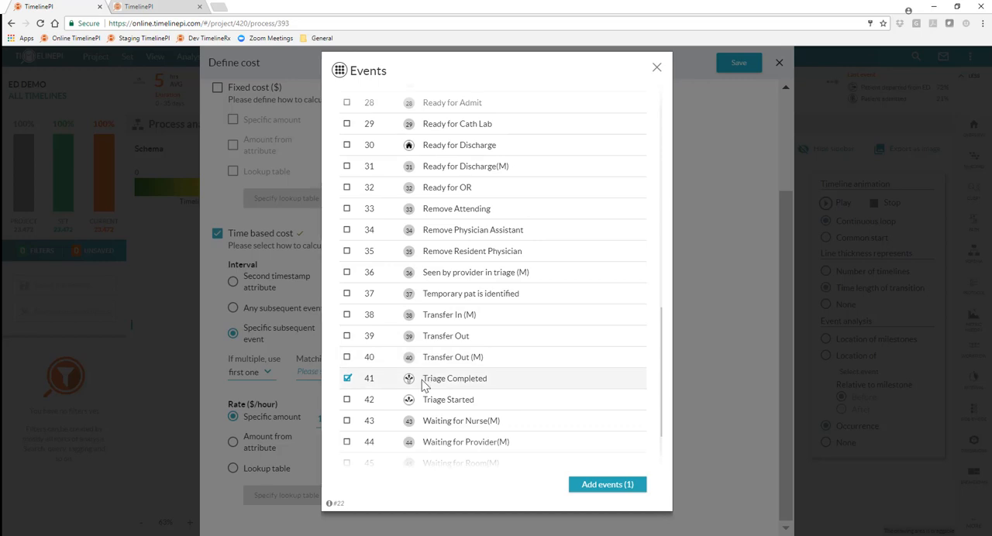
pyautogui.click(656, 68)
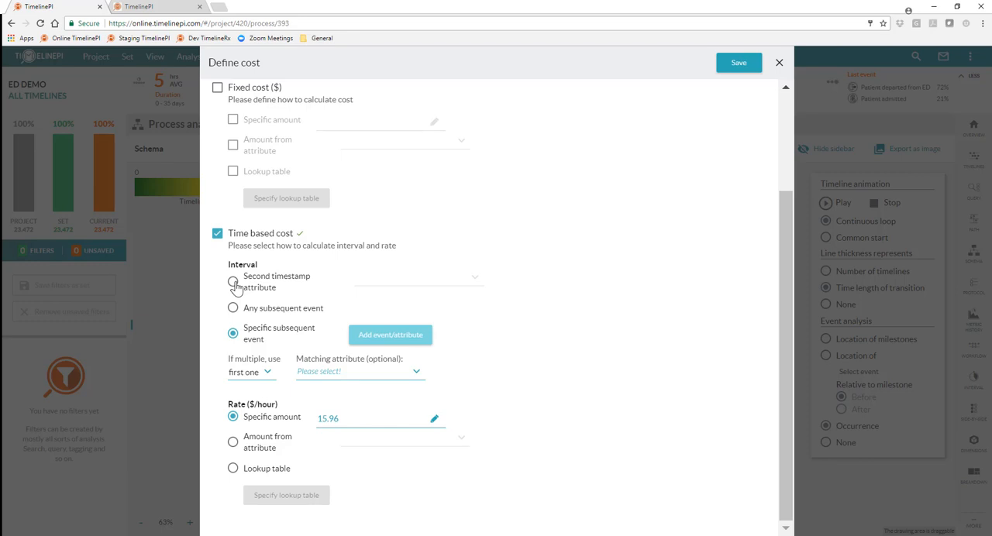
# Review the fixed and time-based cost settings of Triage Started, and close the cost definition and the cost analysis
pyautogui.scroll(3, 501, 417)
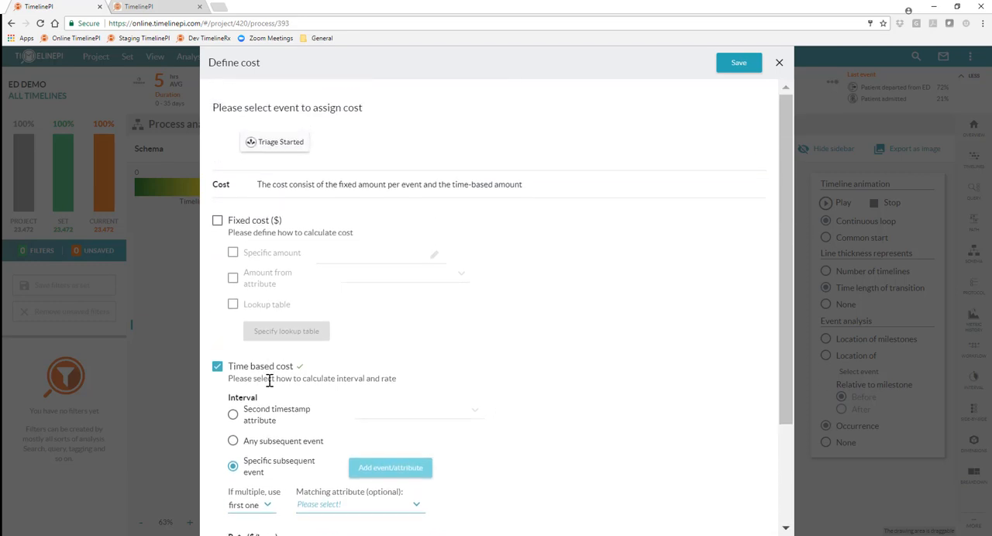
pyautogui.scroll(-2, 269, 380)
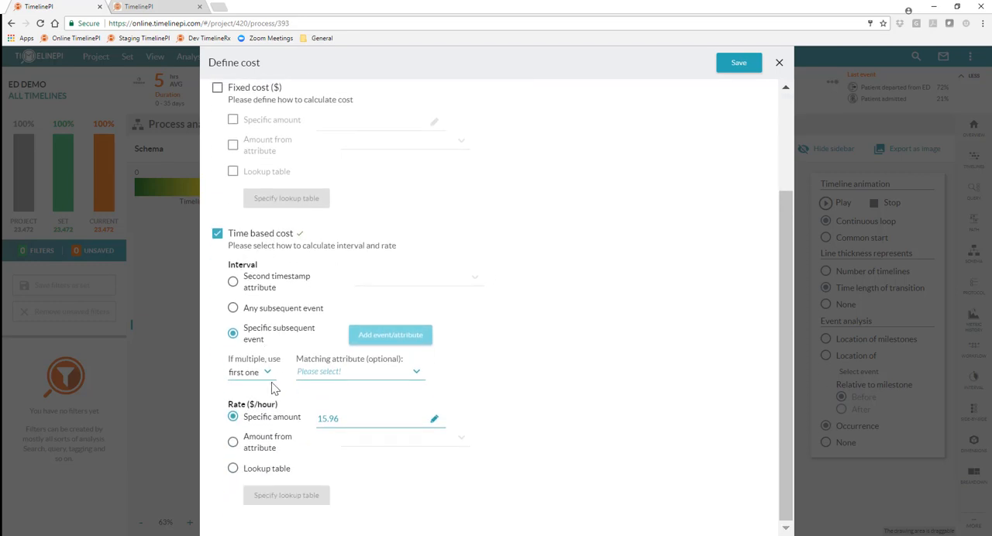
pyautogui.scroll(2, 407, 316)
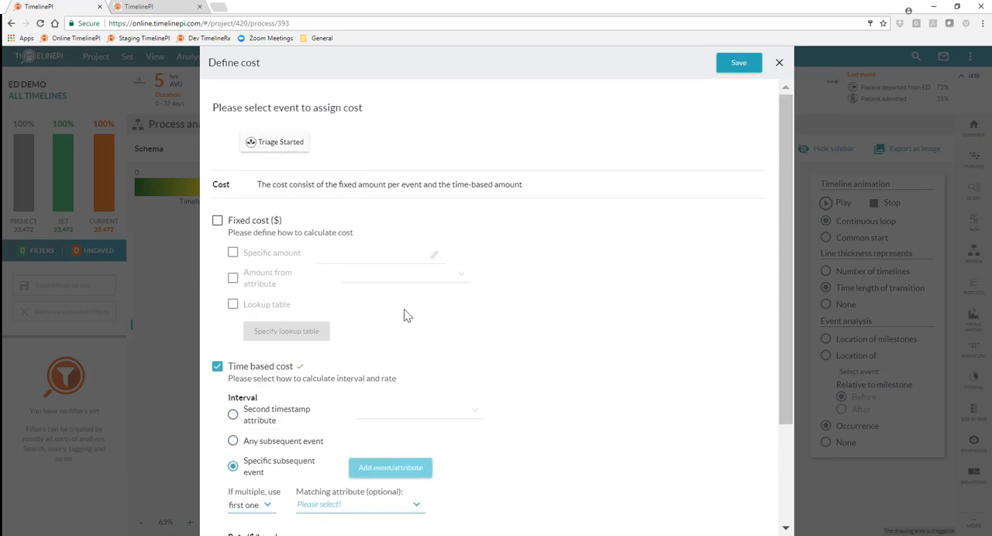
pyautogui.click(780, 64)
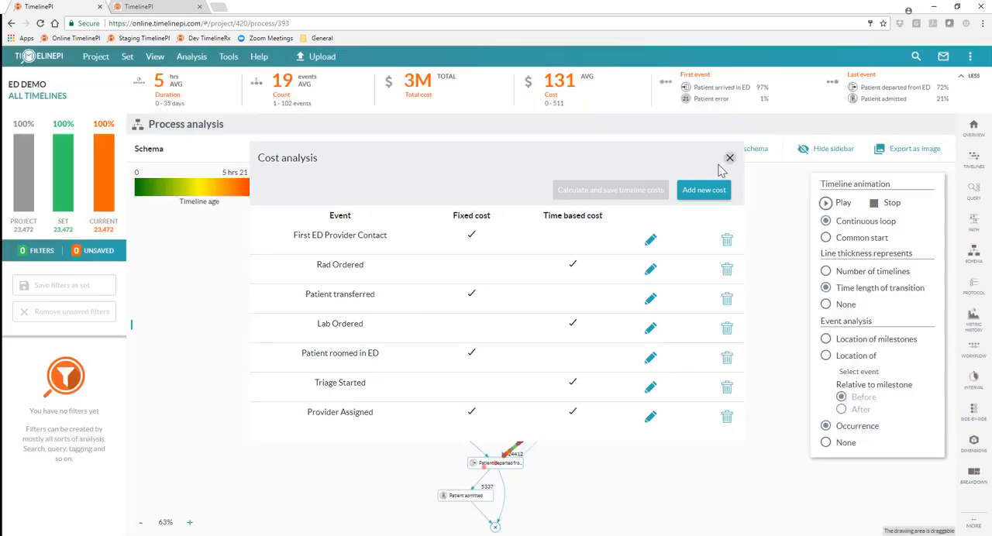
pyautogui.click(729, 159)
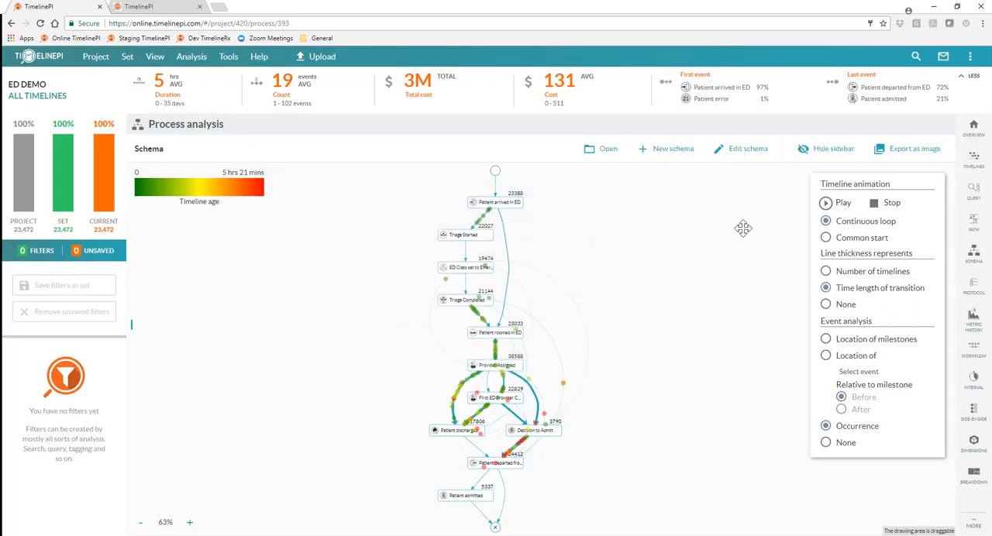
# Open the path analysis and show average cost instead of average duration as the second metric above the paths
pyautogui.click(975, 224)
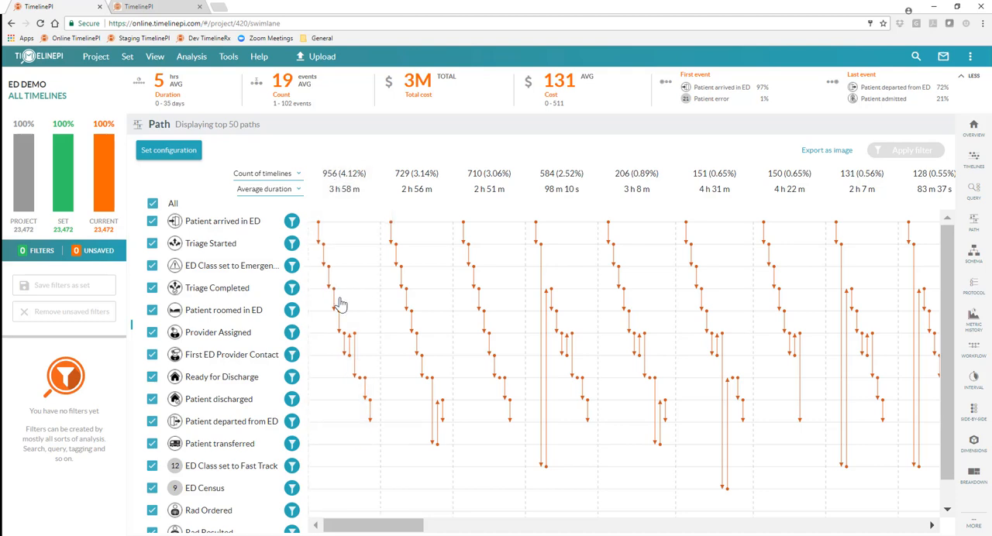
pyautogui.moveTo(547, 270)
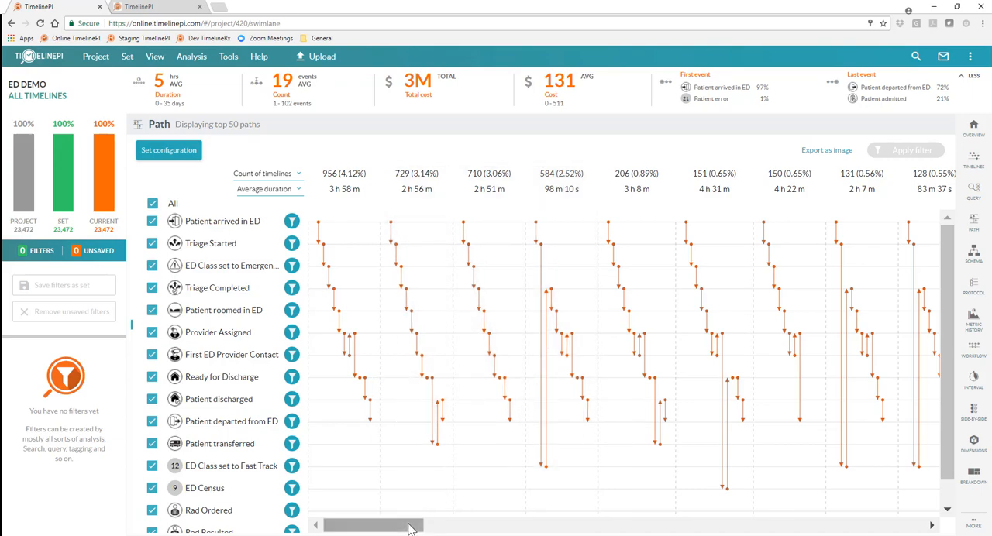
pyautogui.moveTo(410, 526)
pyautogui.mouseDown()
pyautogui.moveTo(691, 532)
pyautogui.moveTo(406, 531)
pyautogui.mouseUp()
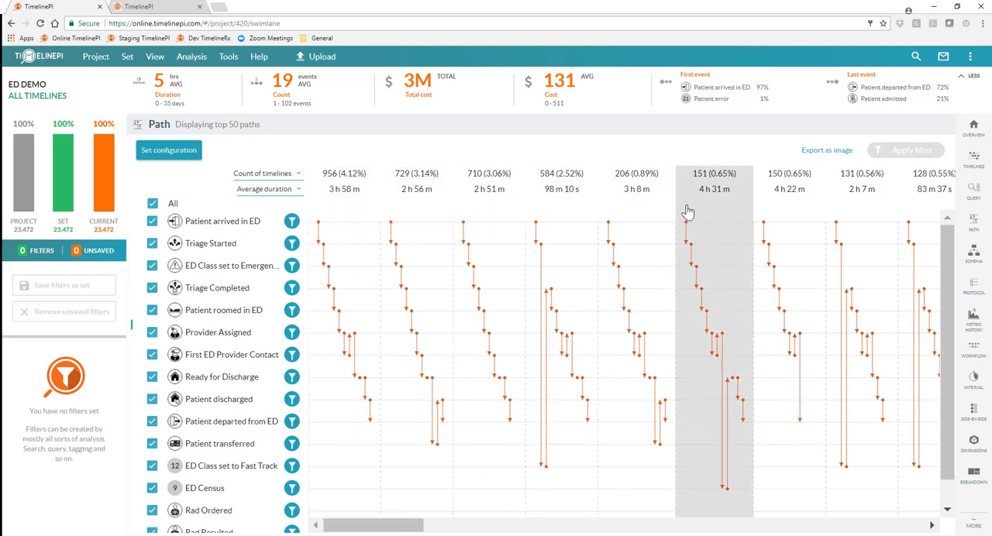
pyautogui.click(298, 191)
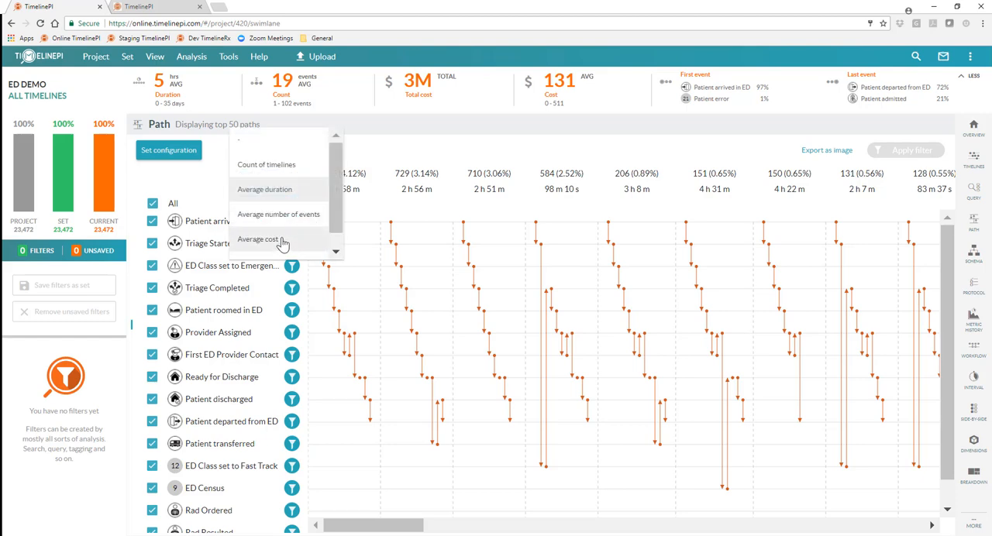
pyautogui.click(280, 243)
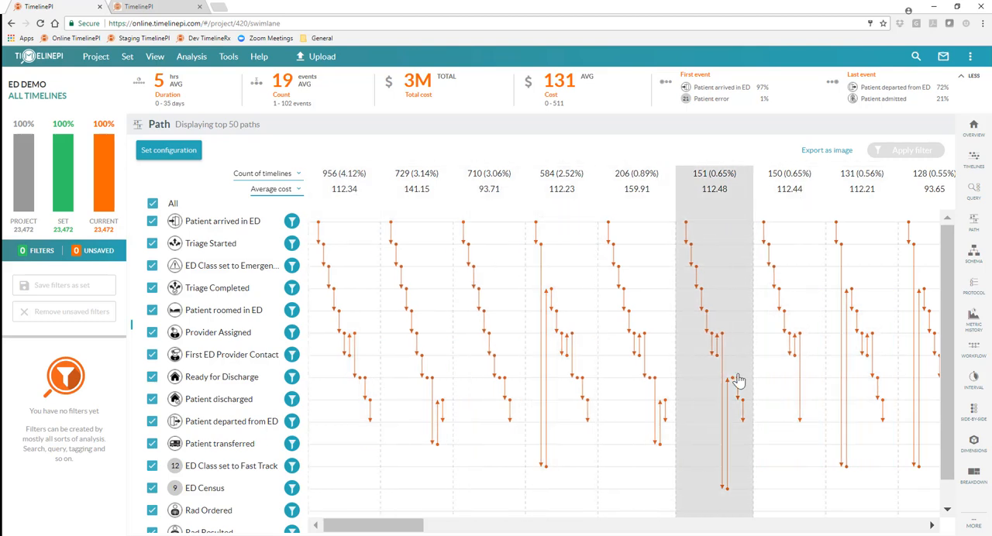
pyautogui.moveTo(402, 529); pyautogui.dragTo(371, 535)
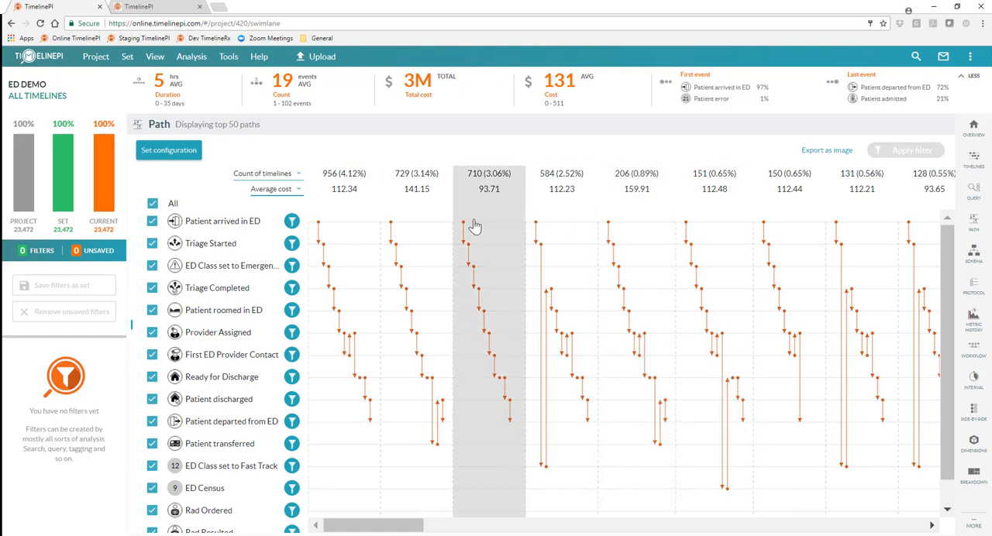
# Compare the paths by total cost, and return the second metric to average cost
pyautogui.click(296, 192)
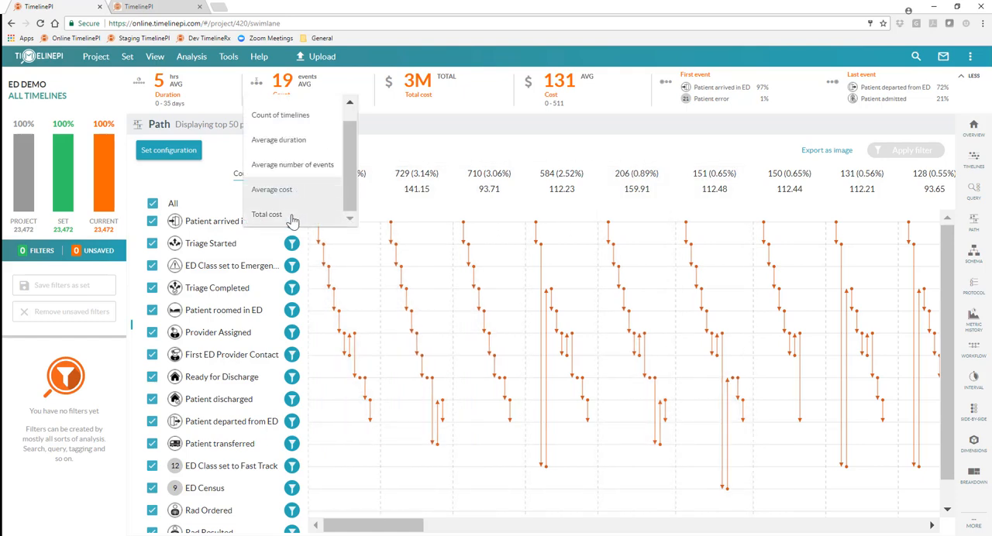
pyautogui.click(293, 218)
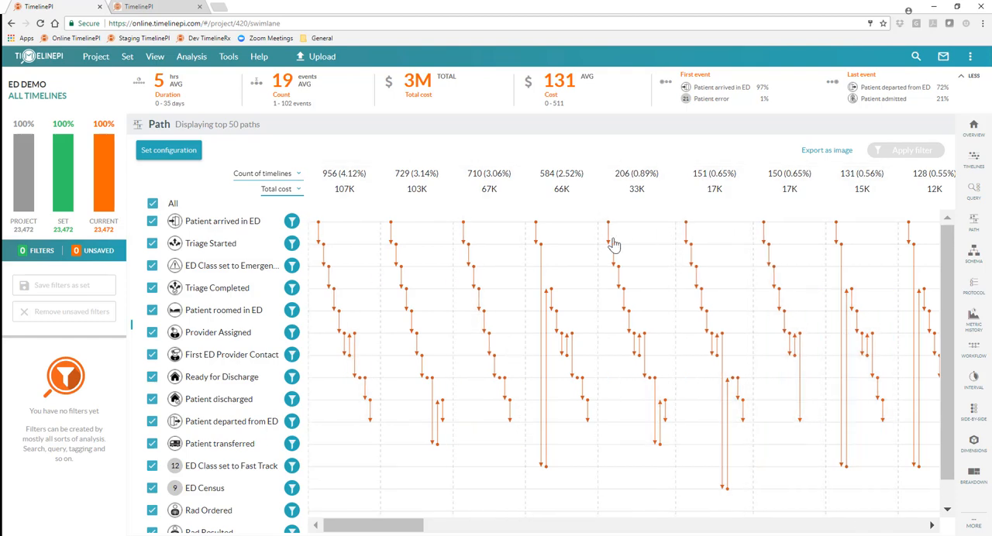
pyautogui.click(296, 194)
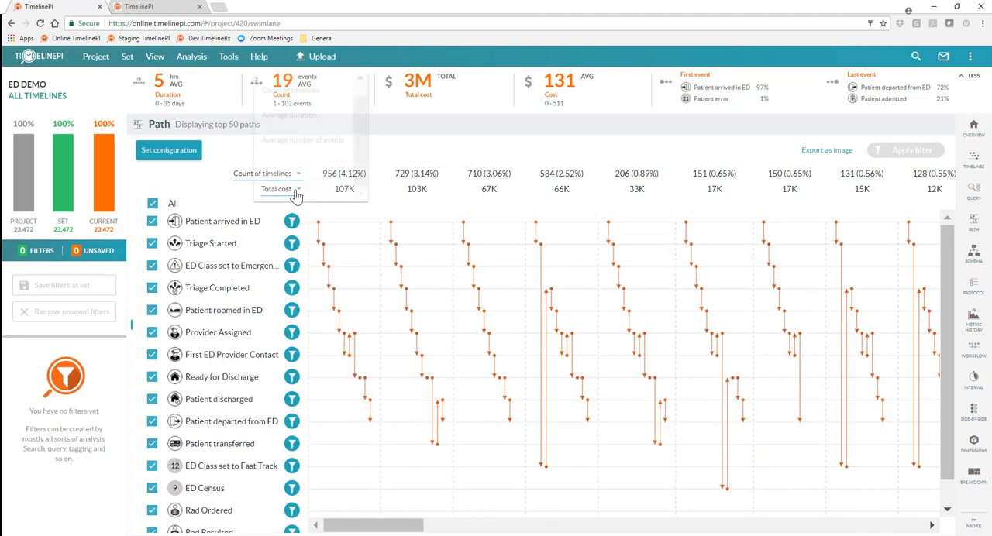
pyautogui.moveTo(360, 154); pyautogui.dragTo(359, 133)
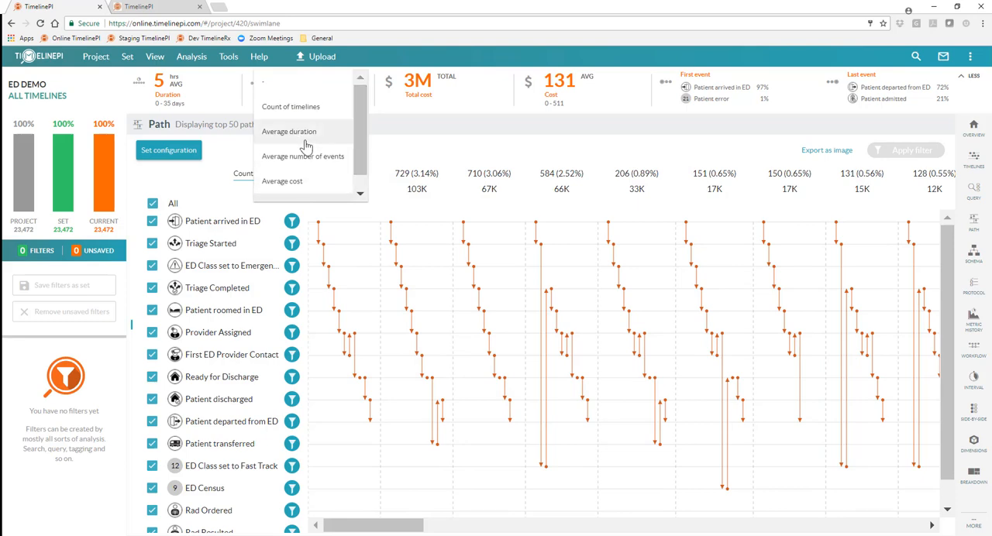
pyautogui.click(314, 181)
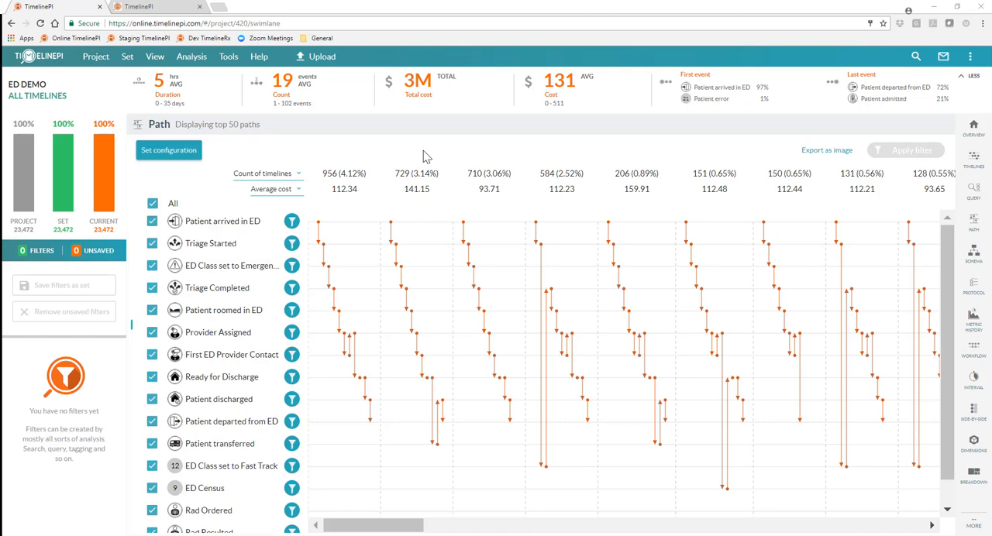
# Open the timelines view and apply a cost-per-timeline filter with a minimum of 198 and a maximum of 511
pyautogui.moveTo(973, 160)
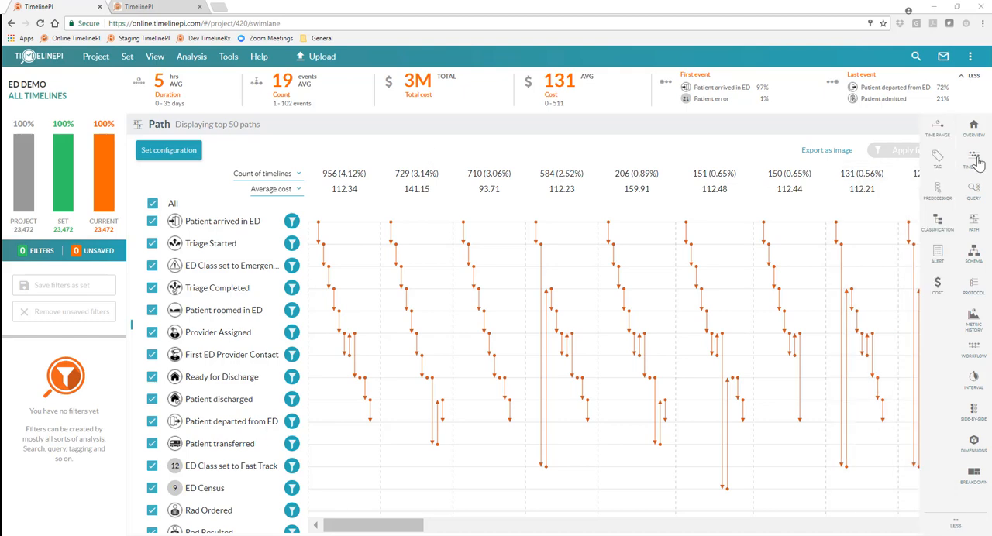
pyautogui.click(974, 162)
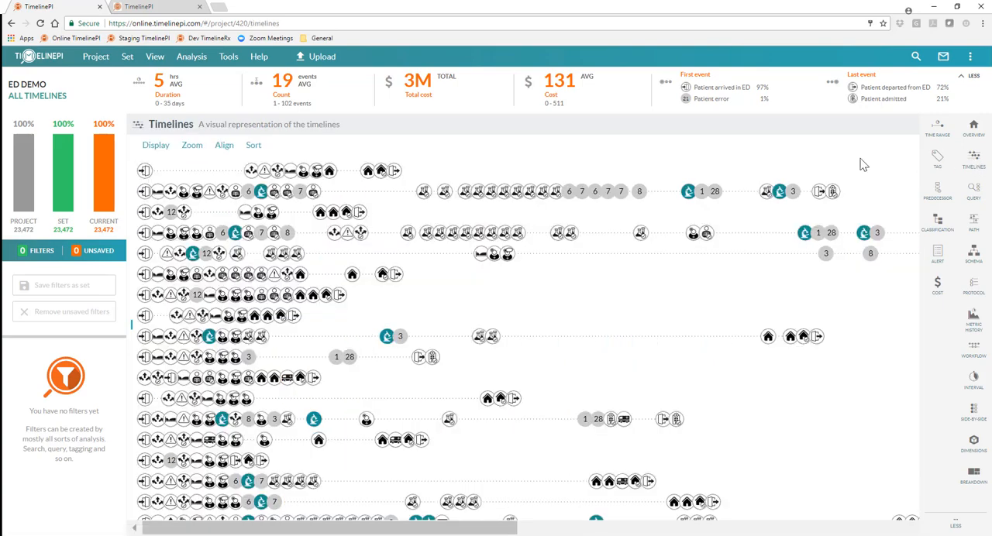
pyautogui.click(553, 92)
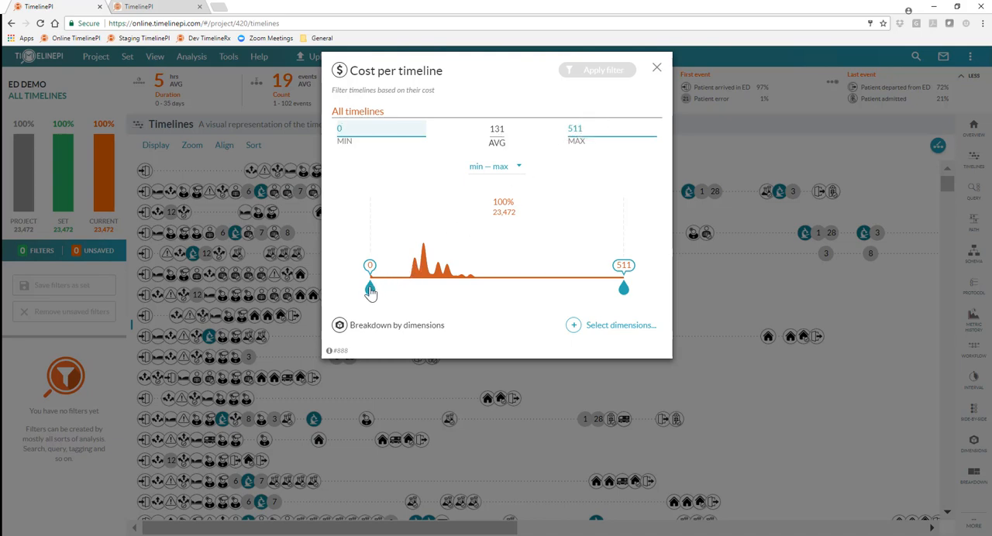
pyautogui.moveTo(371, 292); pyautogui.dragTo(468, 289)
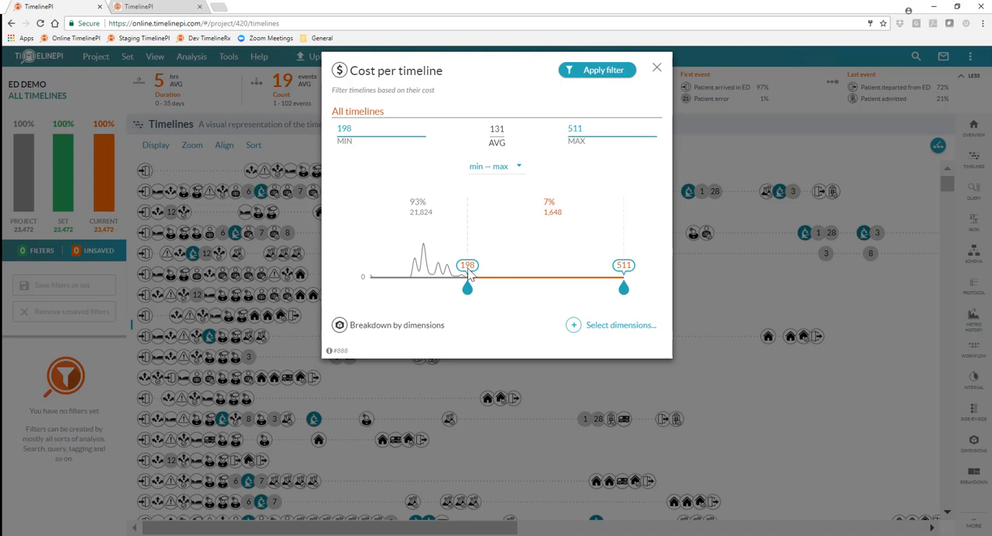
pyautogui.click(606, 72)
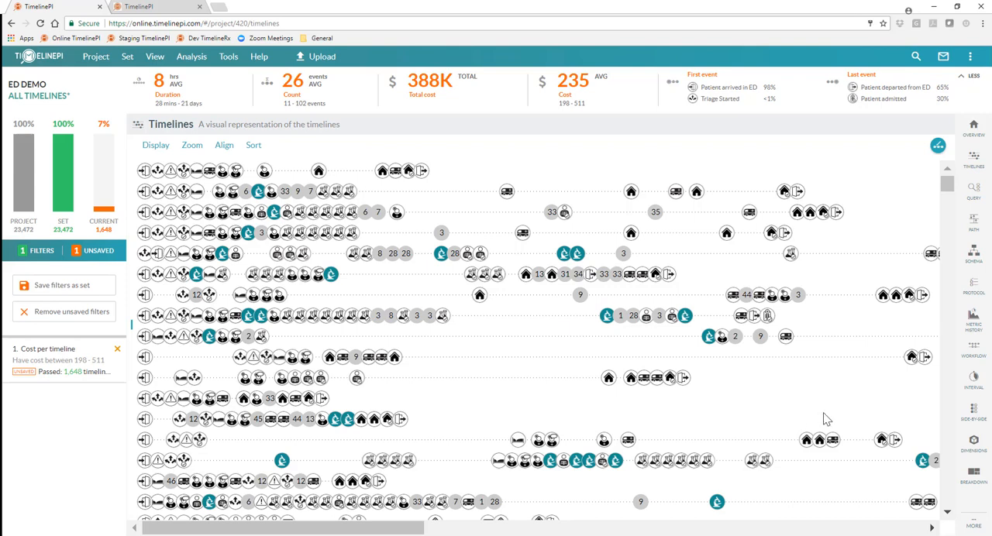
# Open the breakdown by dimensions and break the filtered timelines down by the day of week of the Lab Ordered event
pyautogui.moveTo(943, 463)
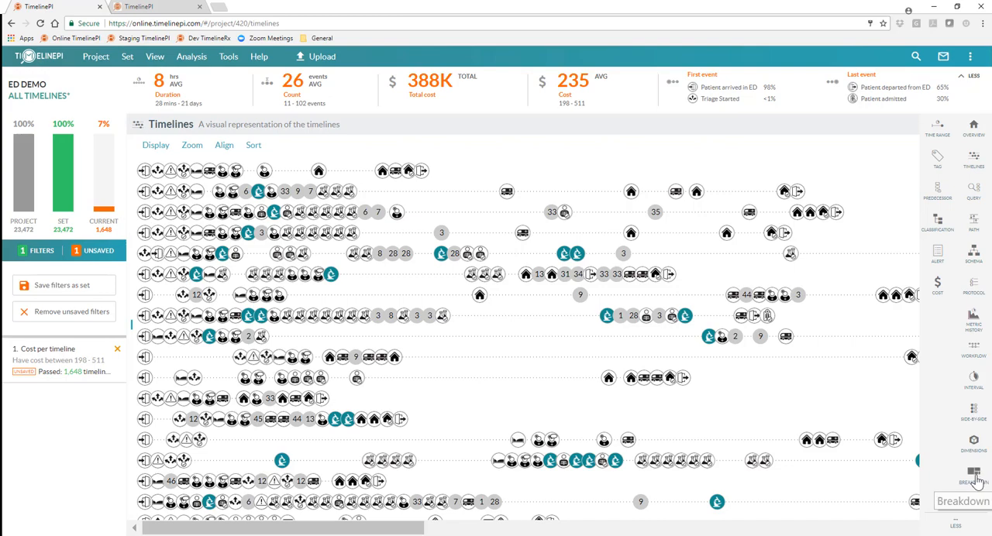
pyautogui.click(976, 478)
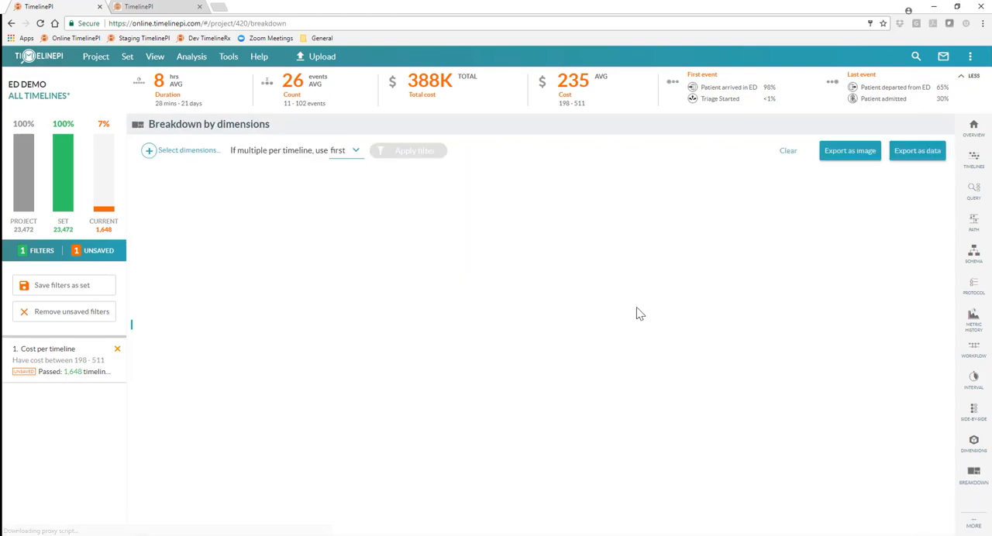
pyautogui.click(187, 158)
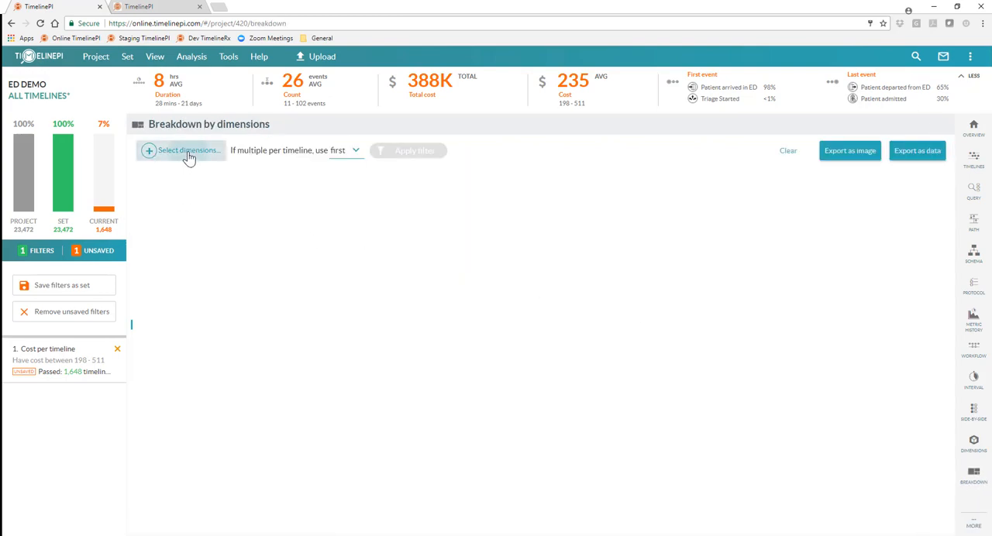
pyautogui.click(424, 376)
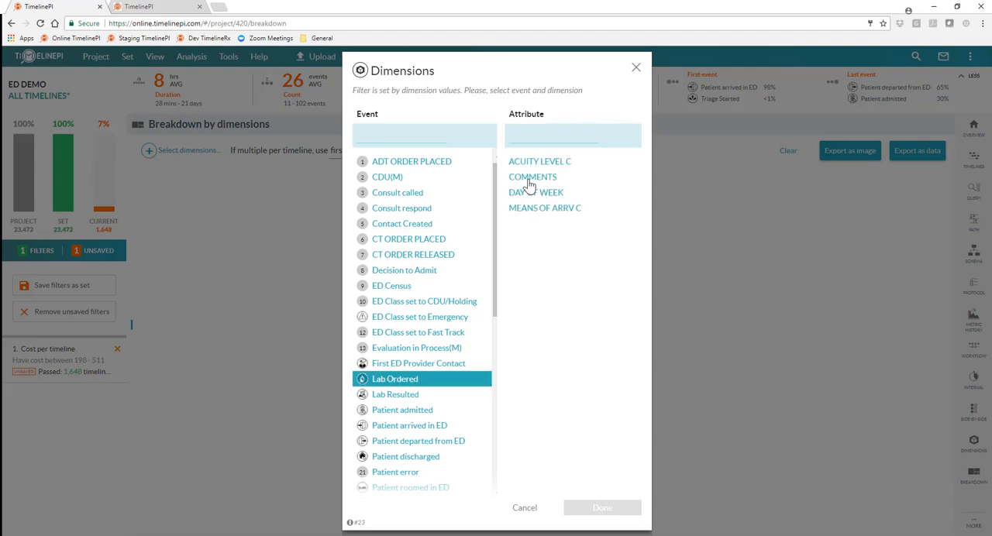
pyautogui.click(552, 209)
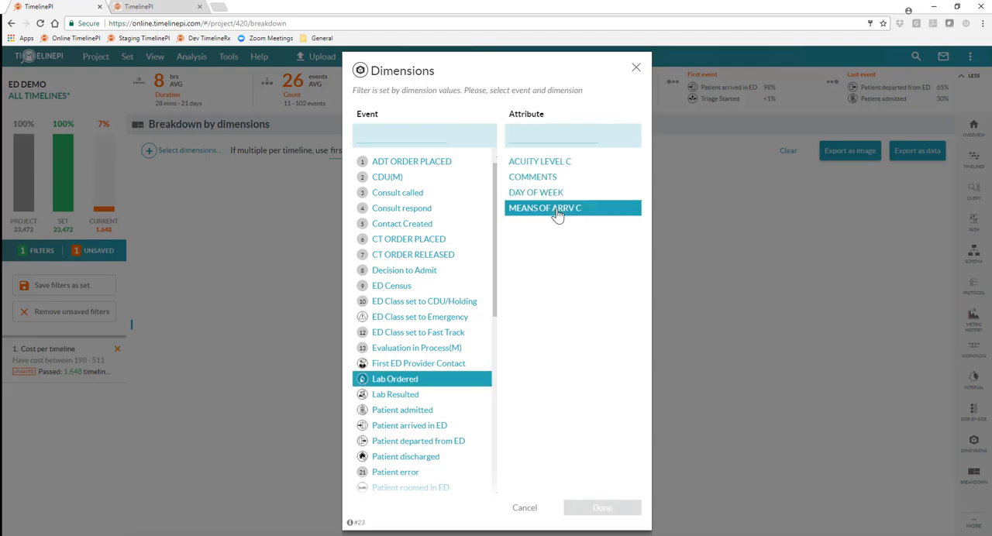
pyautogui.click(548, 193)
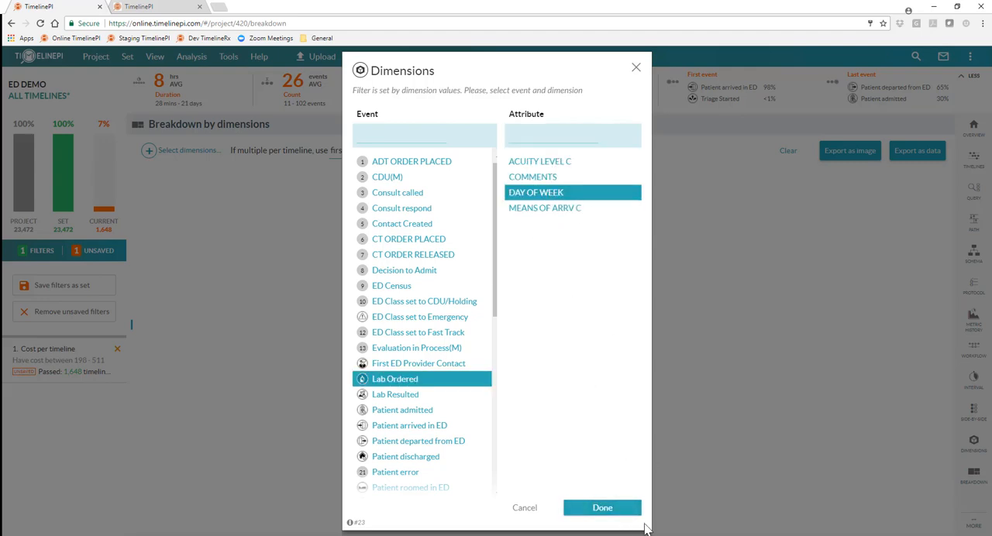
pyautogui.click(609, 510)
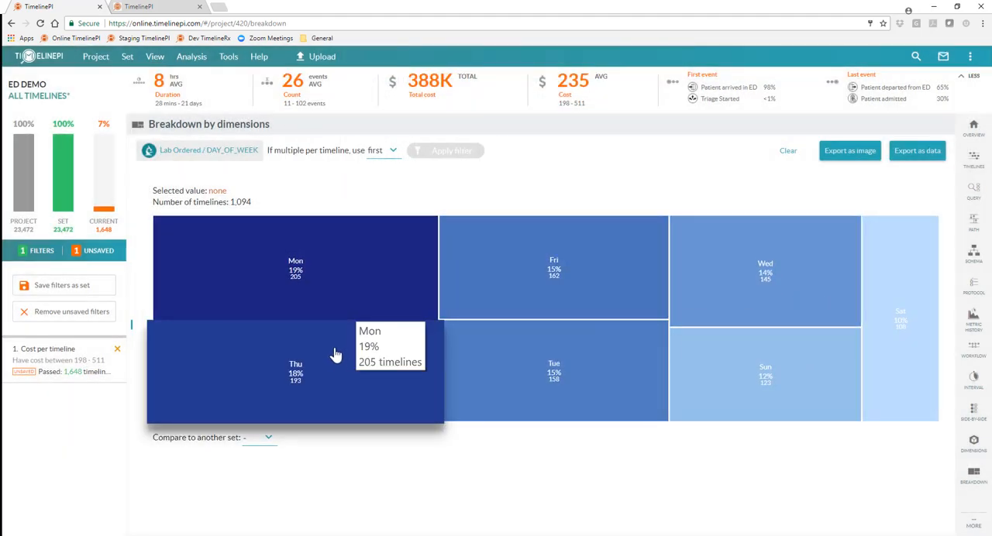
# Change the breakdown dimension to the comments of the Lab Ordered event and inspect the largest lab order group
pyautogui.click(236, 155)
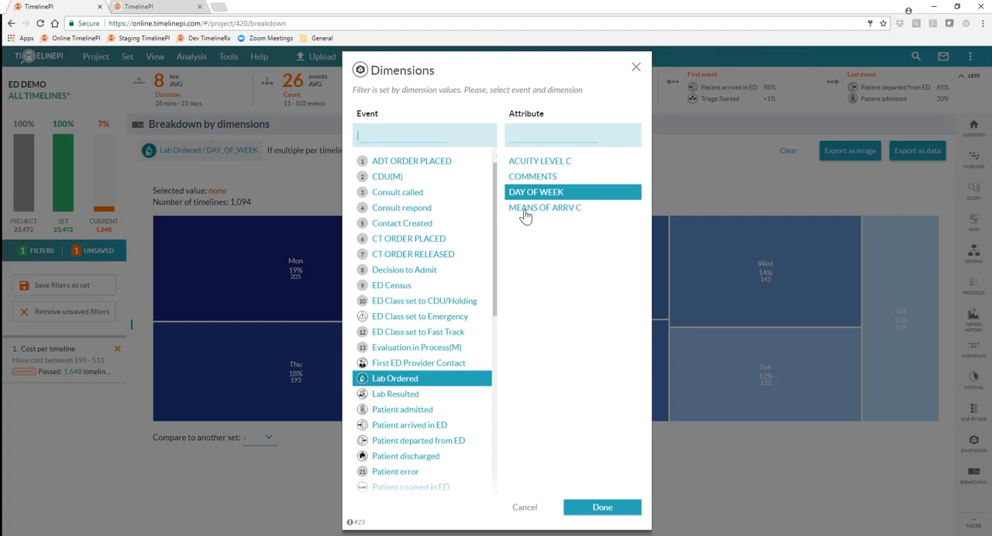
pyautogui.click(544, 177)
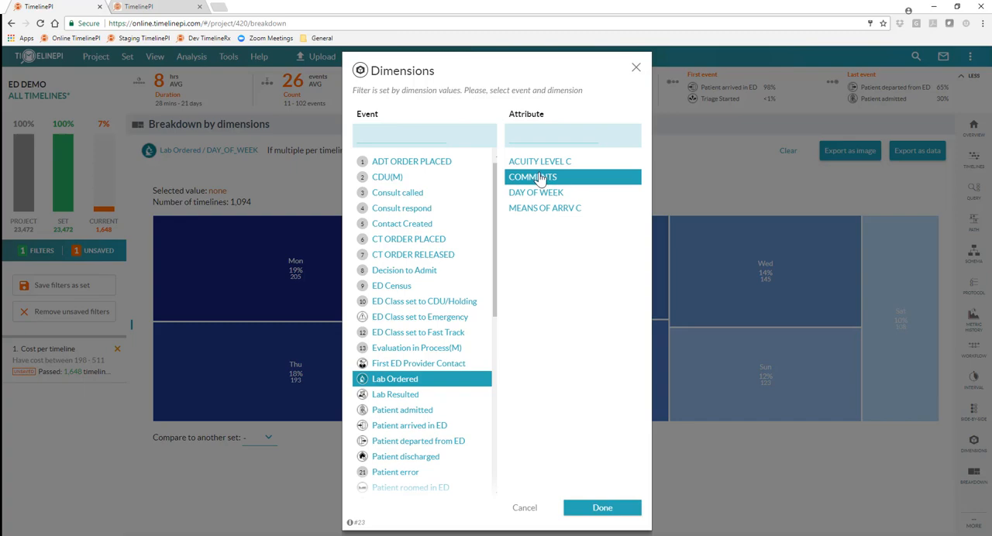
pyautogui.click(602, 508)
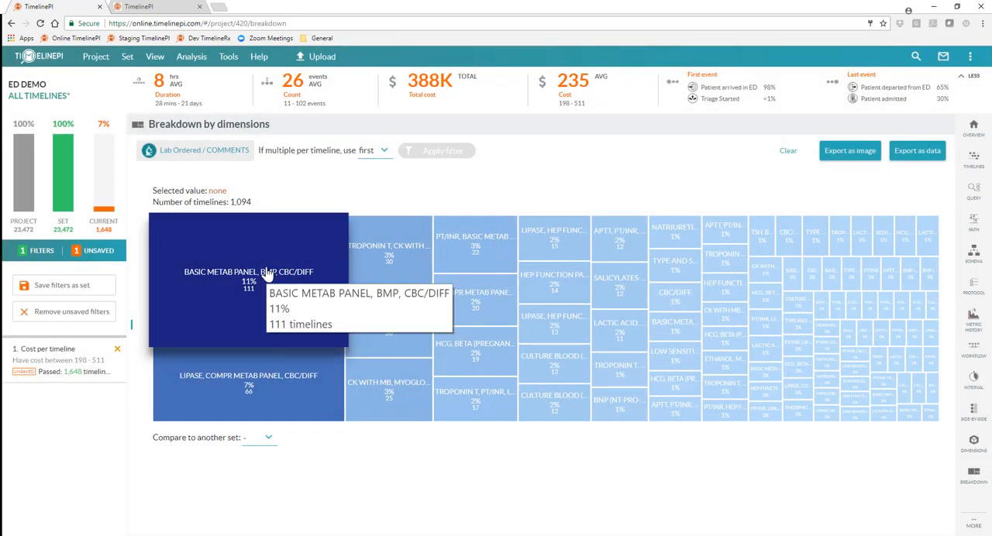
pyautogui.moveTo(252, 290)
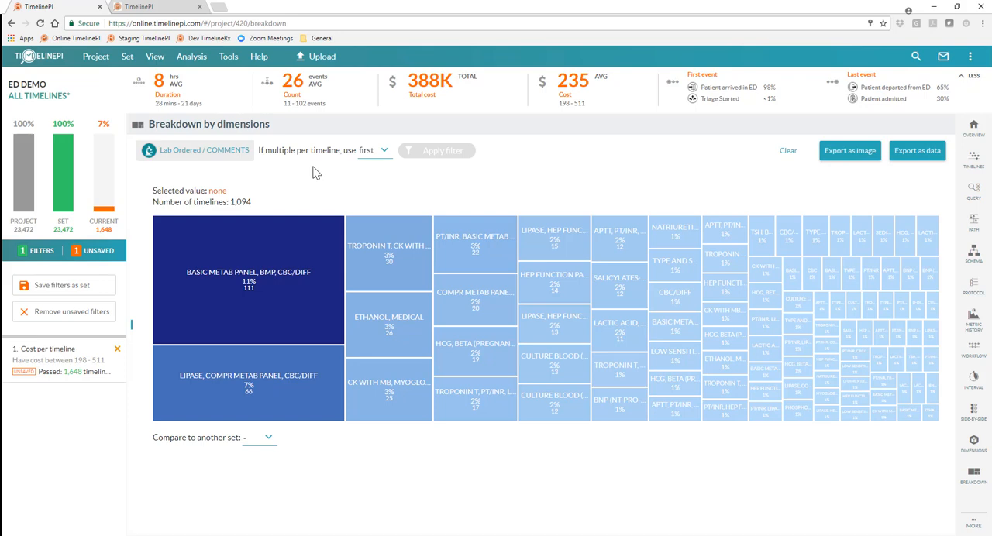
# Switch to the TimelinePI website and look over its home page, including the process dashboard section
pyautogui.click(163, 8)
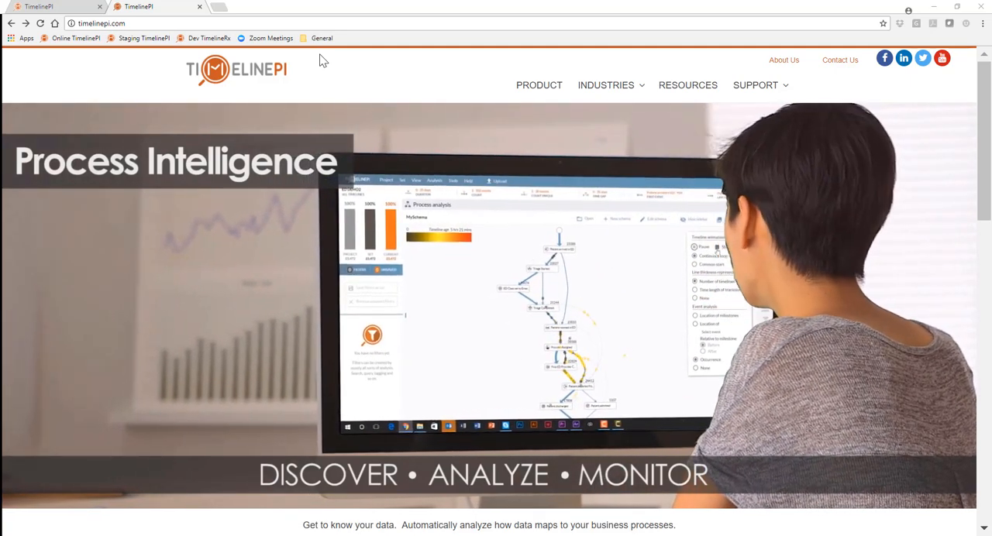
pyautogui.scroll(-1, 339, 76)
pyautogui.scroll(-10, 341, 78)
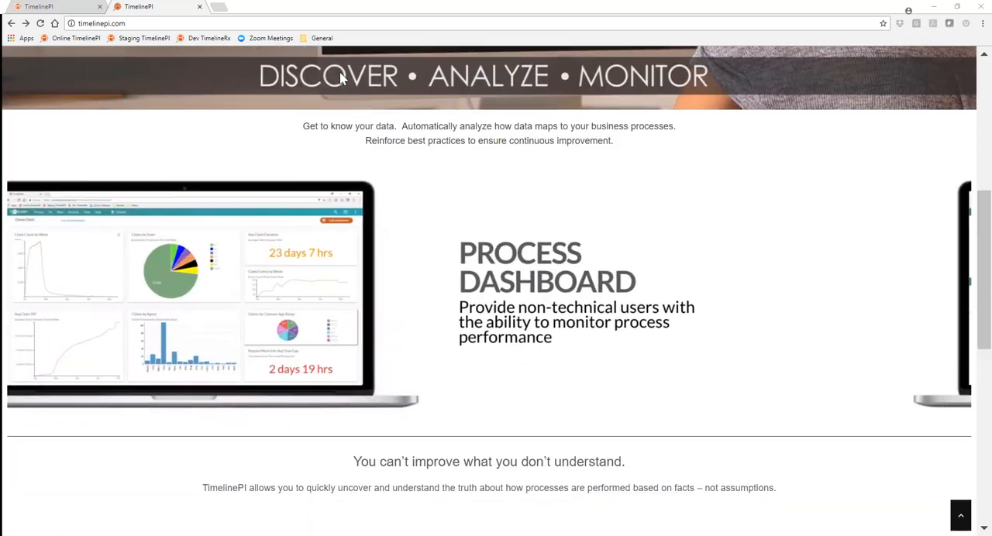
pyautogui.scroll(11, 341, 78)
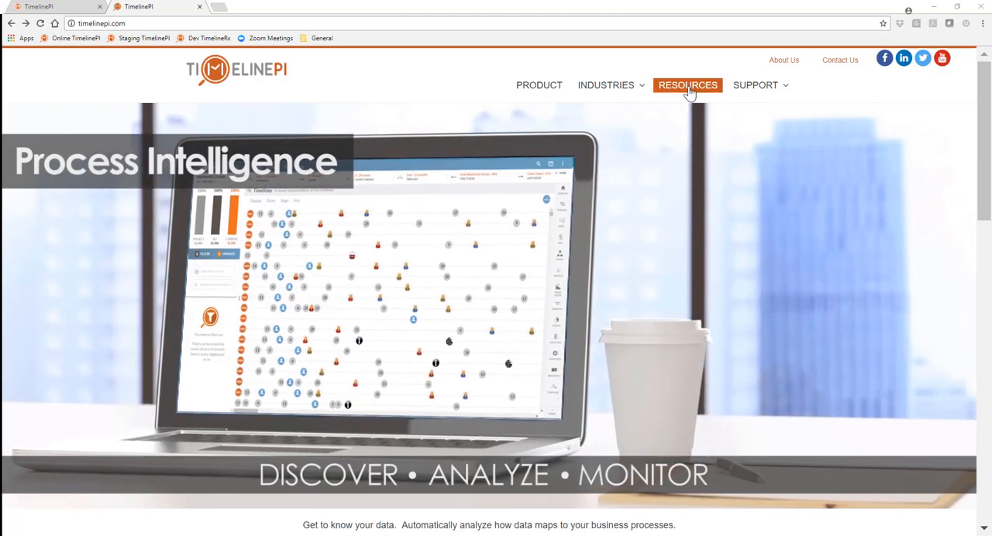
# Open the website's Resources page and look through its solution data sheets and demonstration videos
pyautogui.click(687, 90)
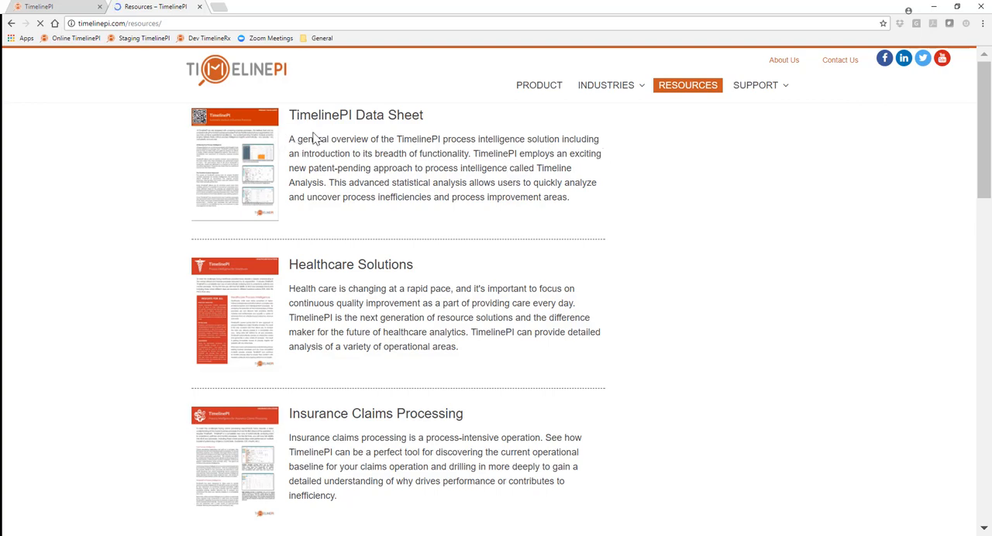
pyautogui.scroll(-8, 413, 289)
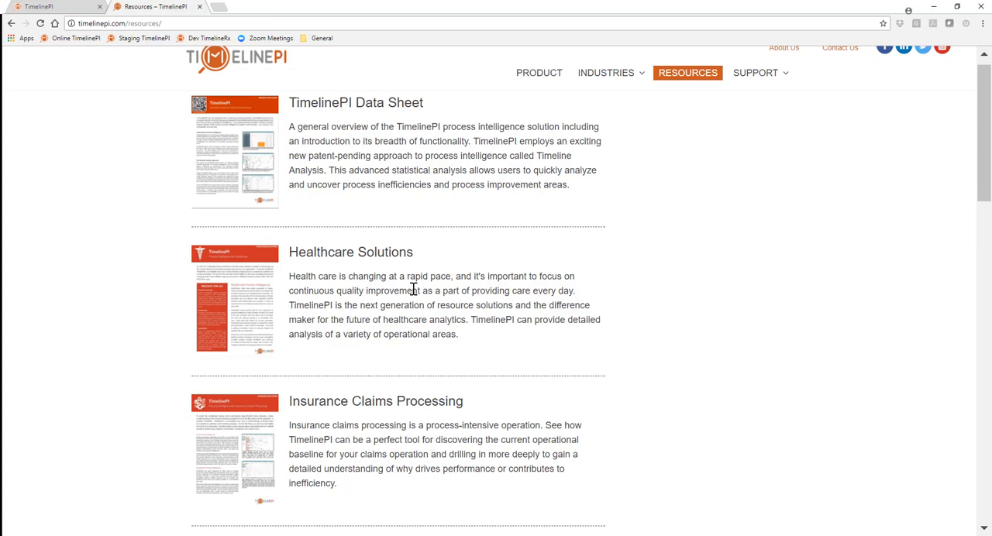
pyautogui.scroll(-4, 456, 298)
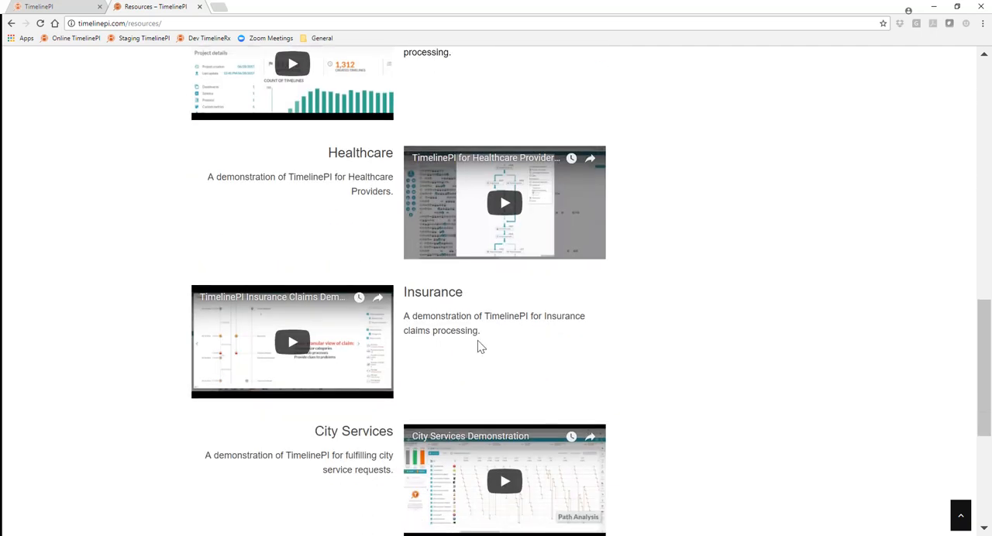
pyautogui.scroll(-1, 478, 345)
pyautogui.scroll(2, 494, 333)
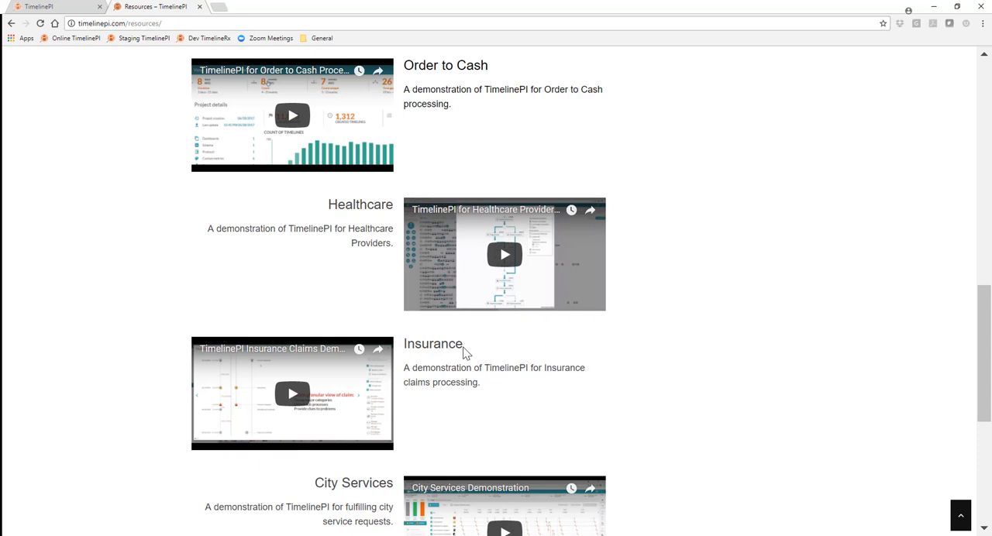
pyautogui.scroll(8, 642, 261)
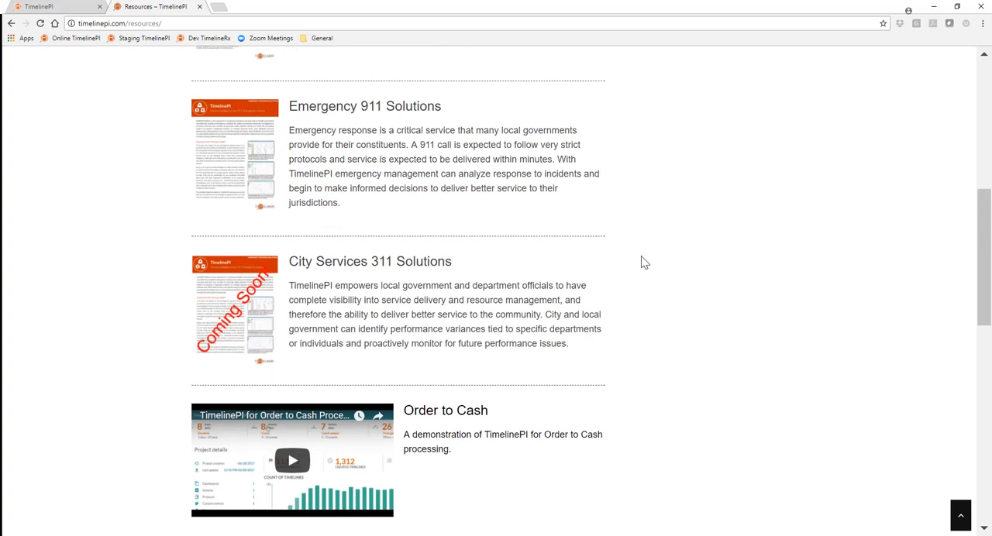
pyautogui.scroll(1, 643, 256)
# Open the Data Upload article in the support Knowledgebase and read through its file sample, common issues and example video sections
pyautogui.moveTo(755, 87)
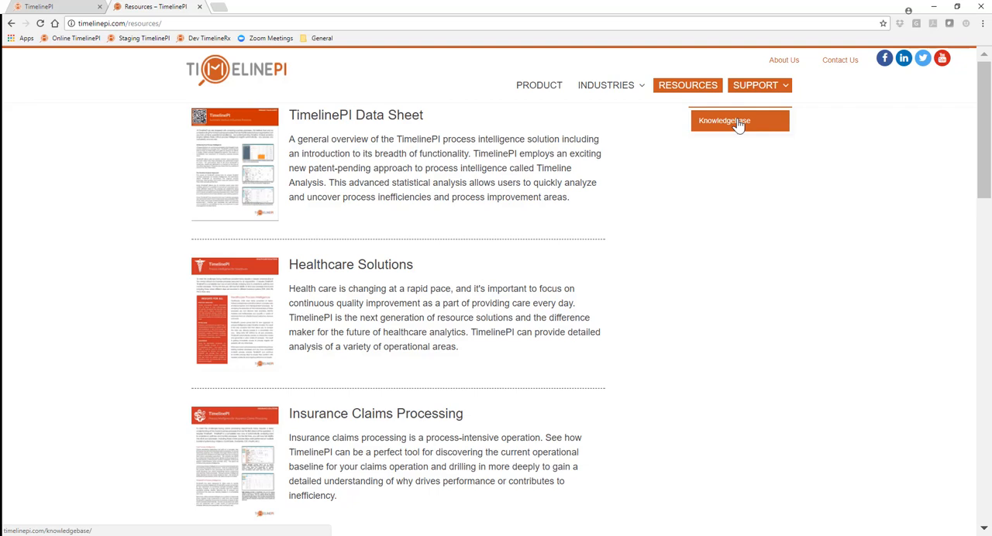
pyautogui.click(737, 122)
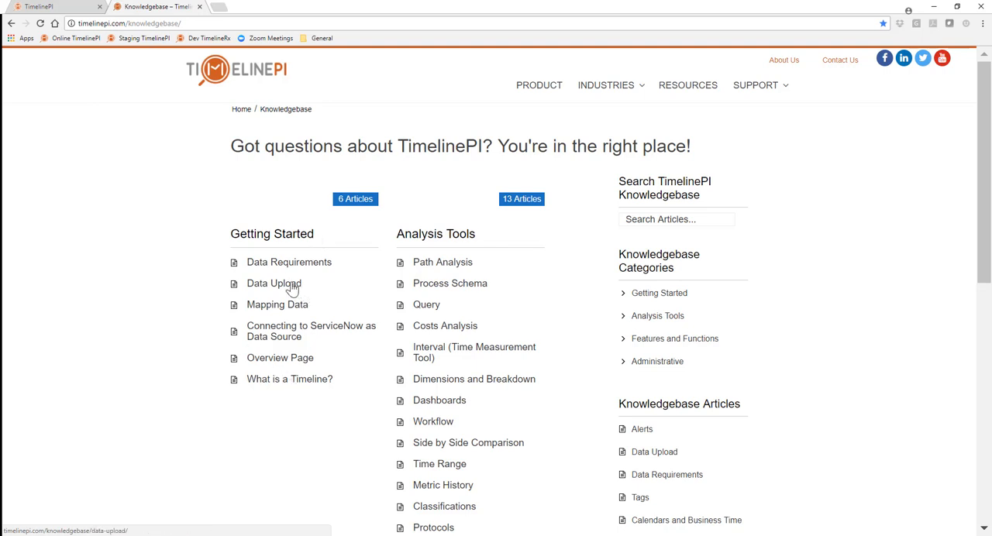
pyautogui.click(260, 287)
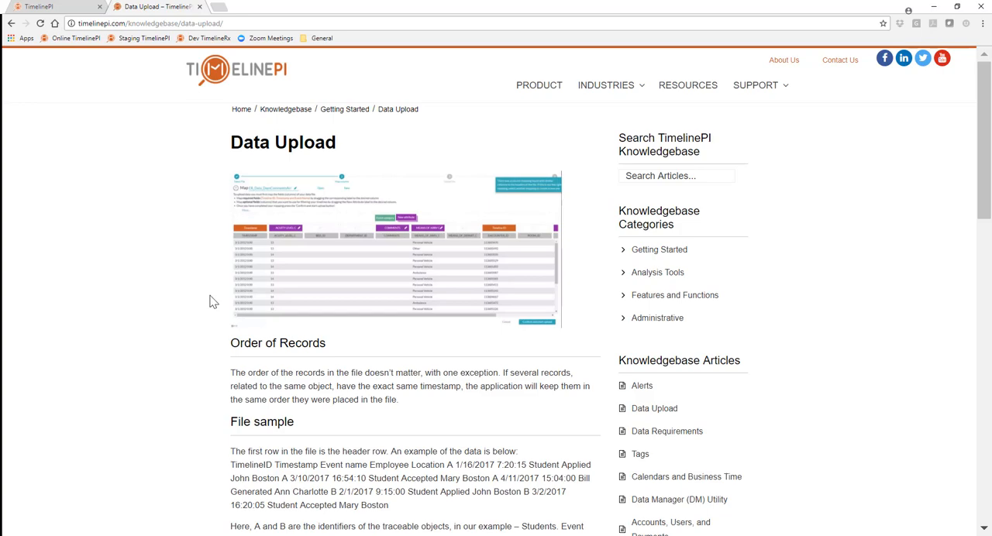
pyautogui.scroll(-3, 231, 285)
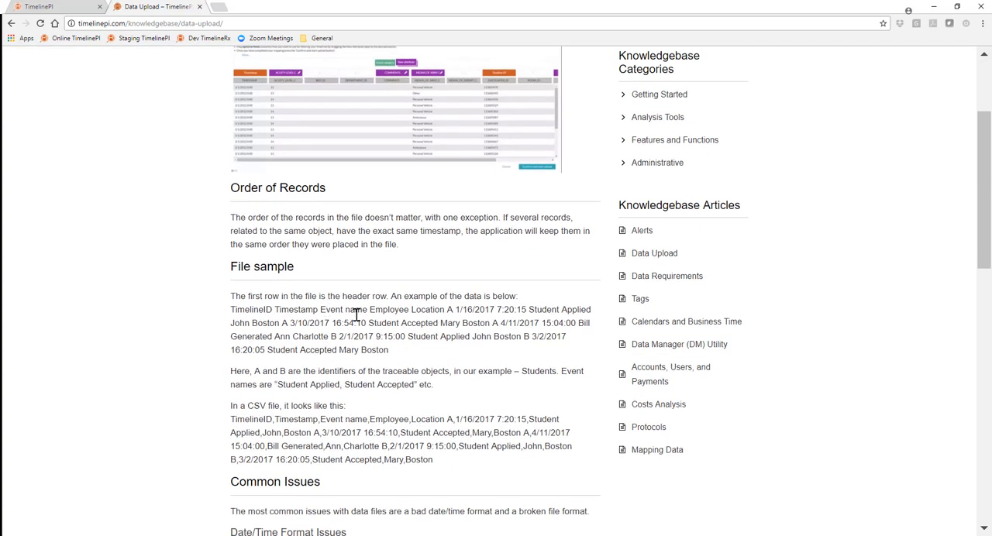
pyautogui.scroll(-2, 341, 329)
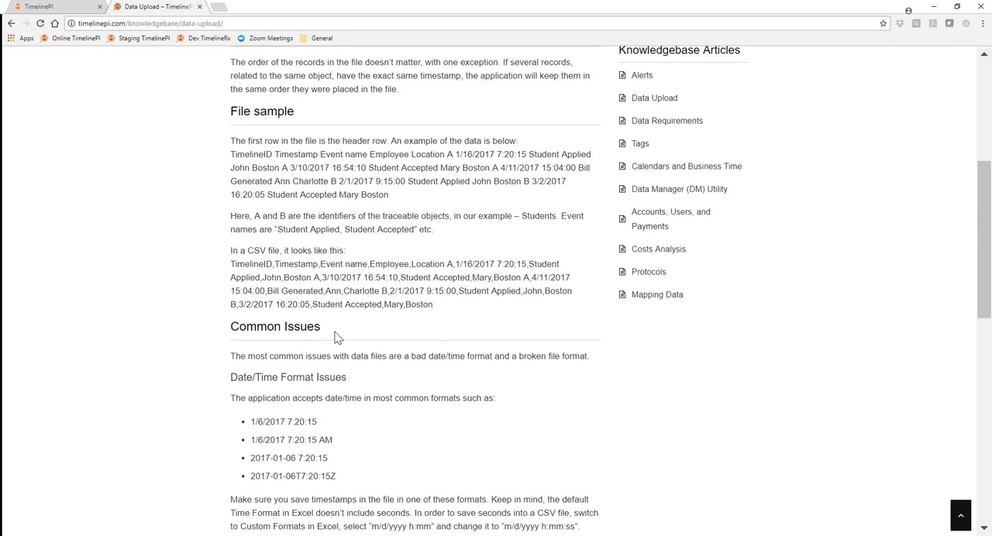
pyautogui.scroll(-3, 346, 325)
pyautogui.scroll(-3, 279, 308)
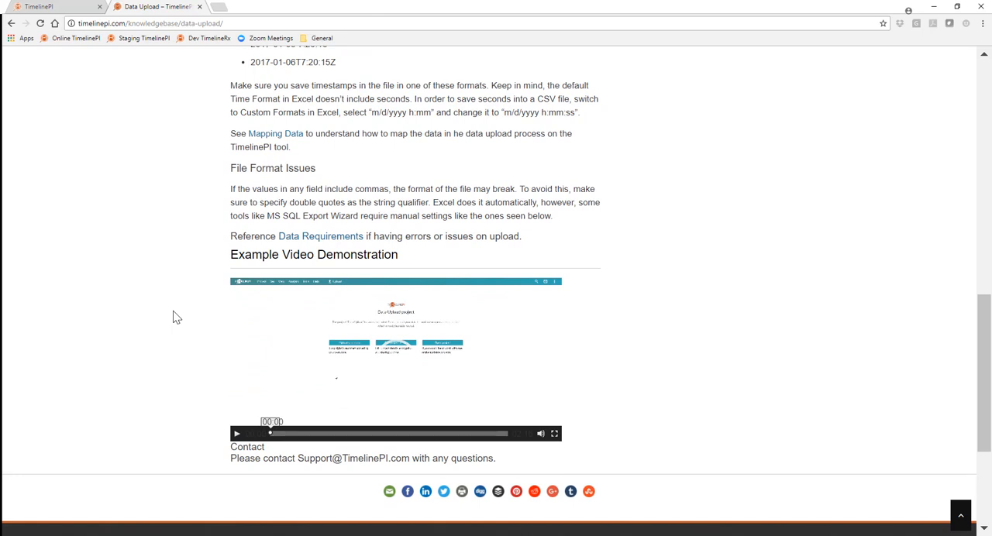
# Return to the Knowledgebase overview and review the articles under Getting Started, Analysis Tools, Features and Functions, and Administrative
pyautogui.click(11, 23)
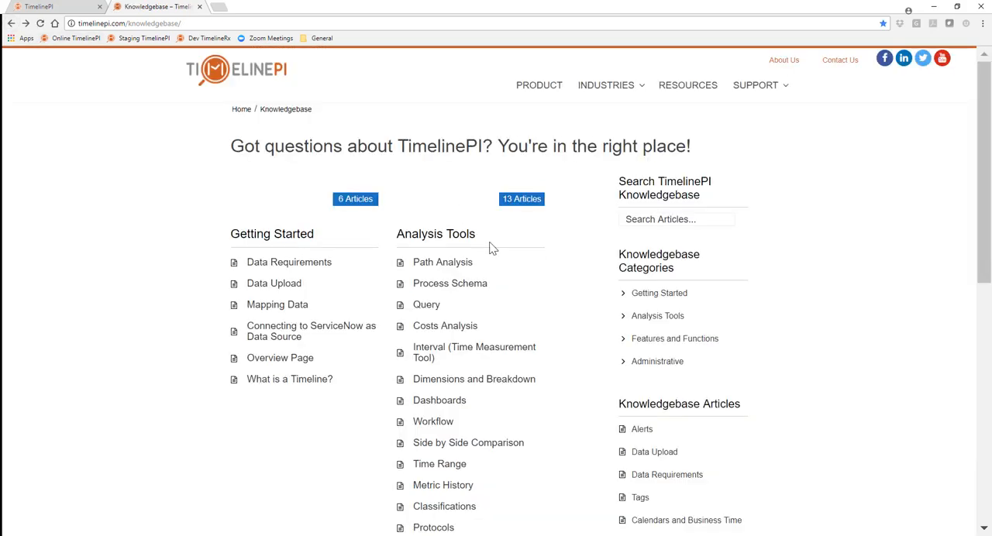
pyautogui.scroll(-1, 490, 247)
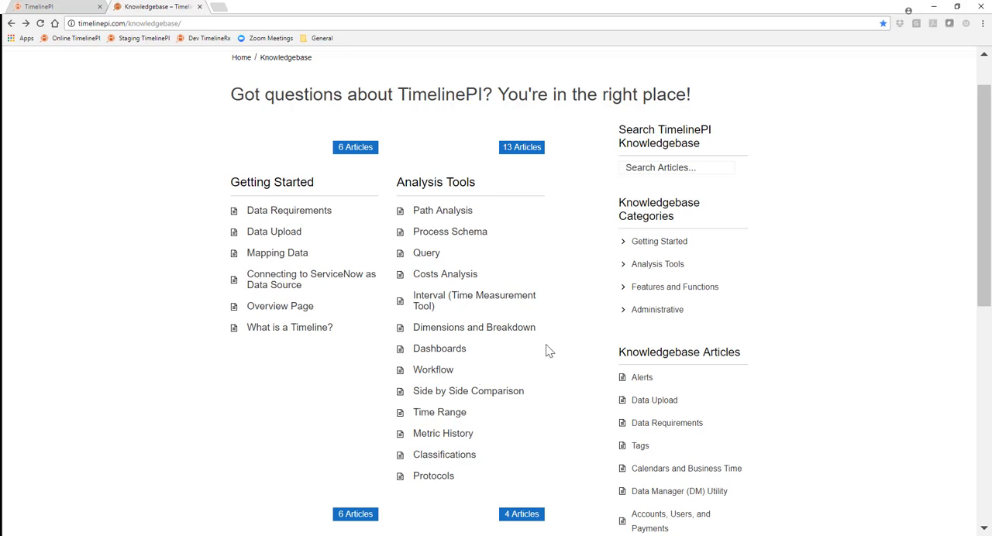
pyautogui.scroll(-2, 547, 341)
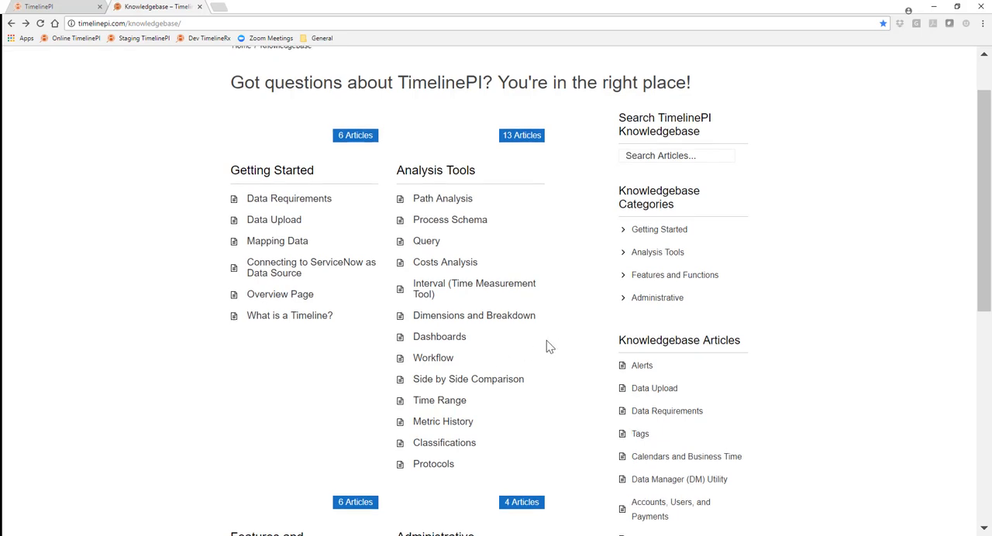
pyautogui.scroll(-2, 550, 332)
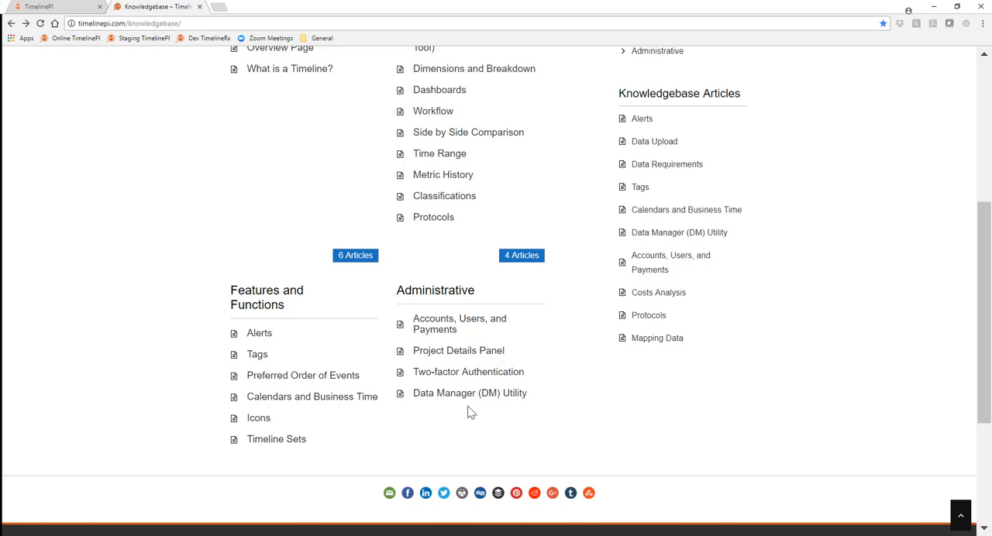
pyautogui.scroll(2, 470, 412)
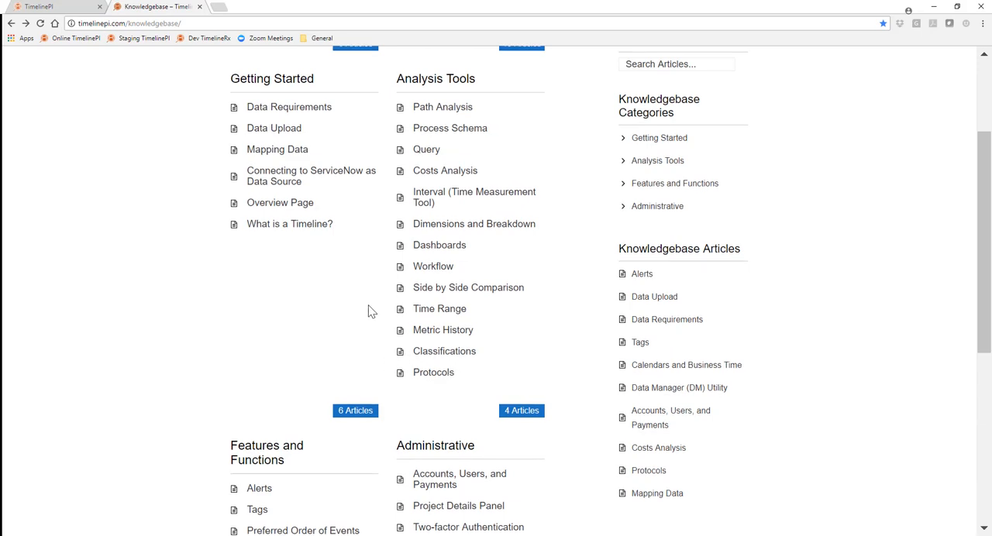
pyautogui.scroll(2, 369, 311)
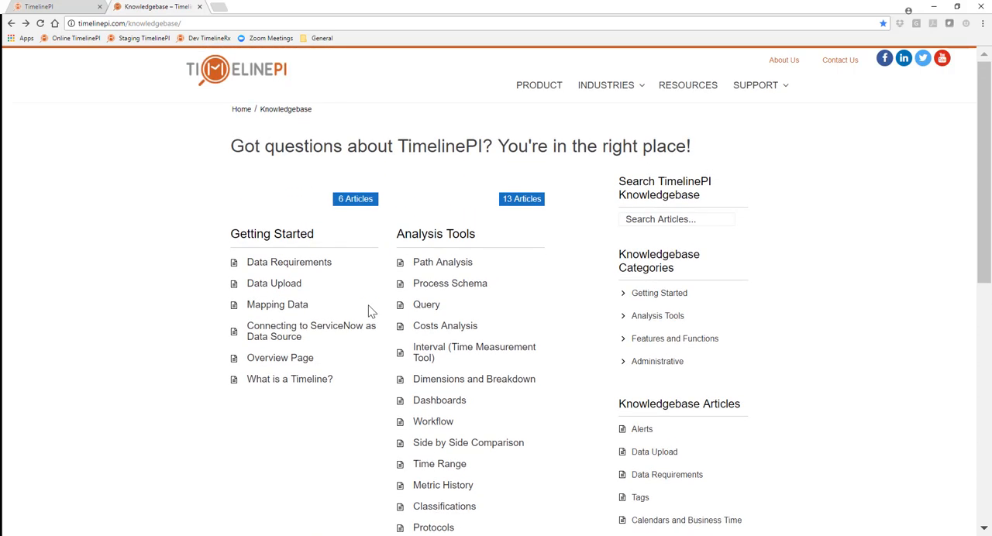